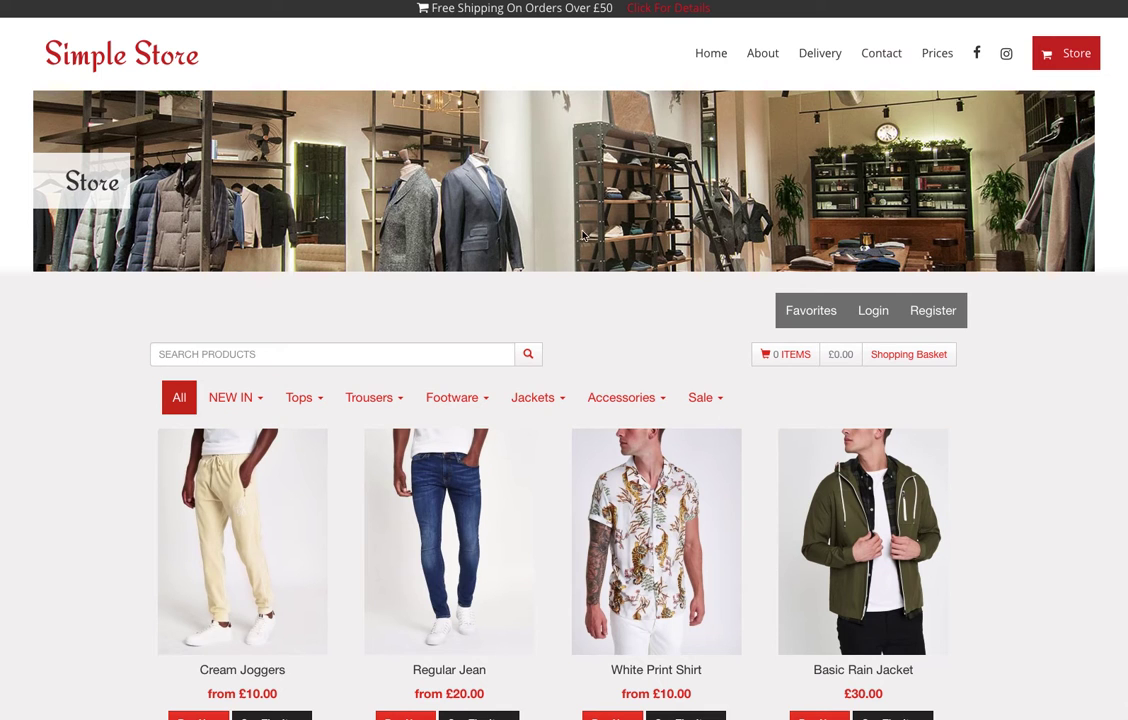
Look over the storefront's product listing down to the page footer.
scroll(584, 227, "down", 6)
scroll(584, 227, "down", 7)
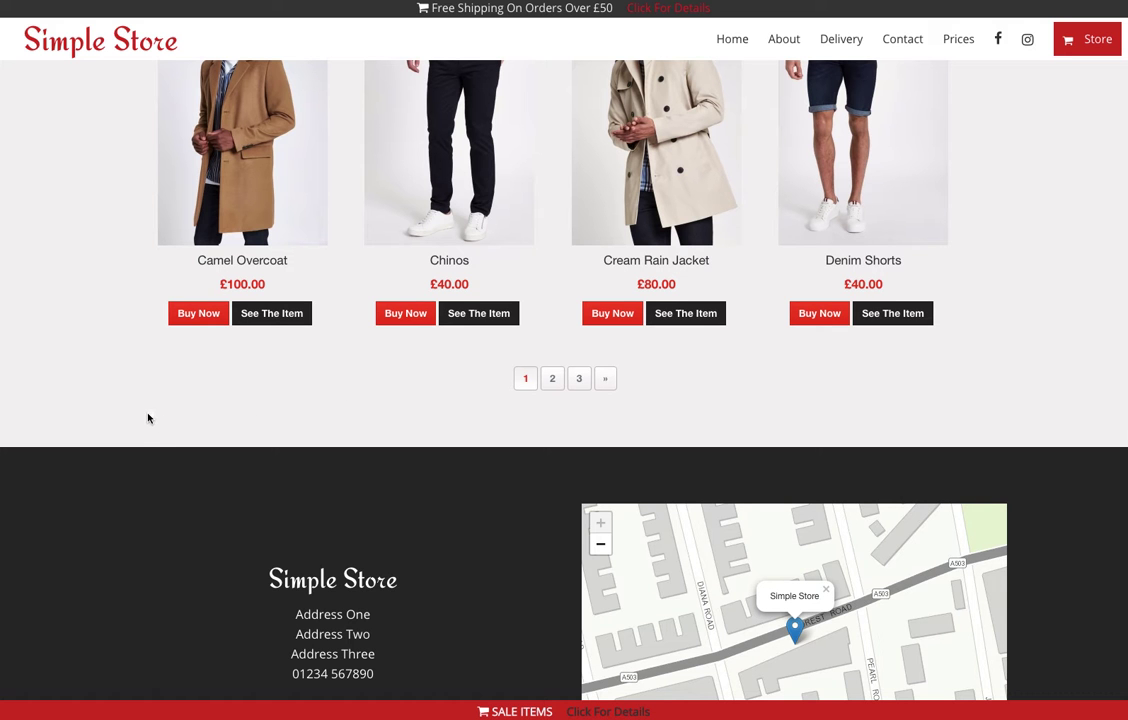
left_click(149, 420)
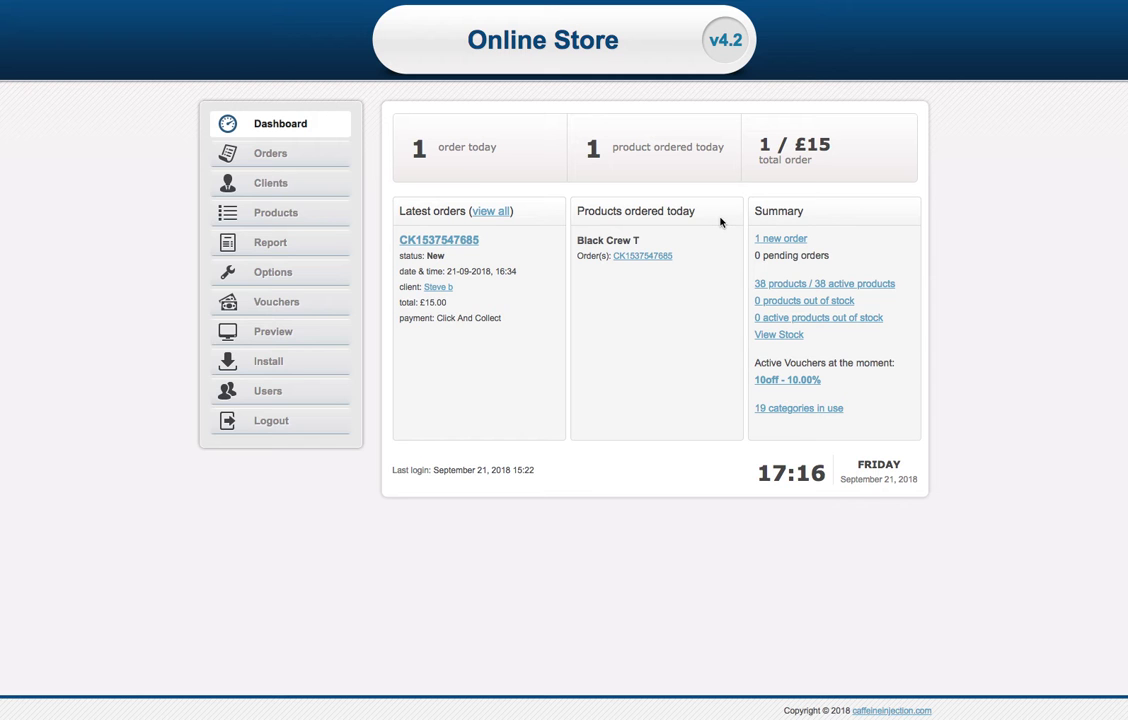
Open the store's admin options and look through the Payments, Checkout Form, Shipping & Tax and Terms settings, returning to Notifications.
left_click(287, 283)
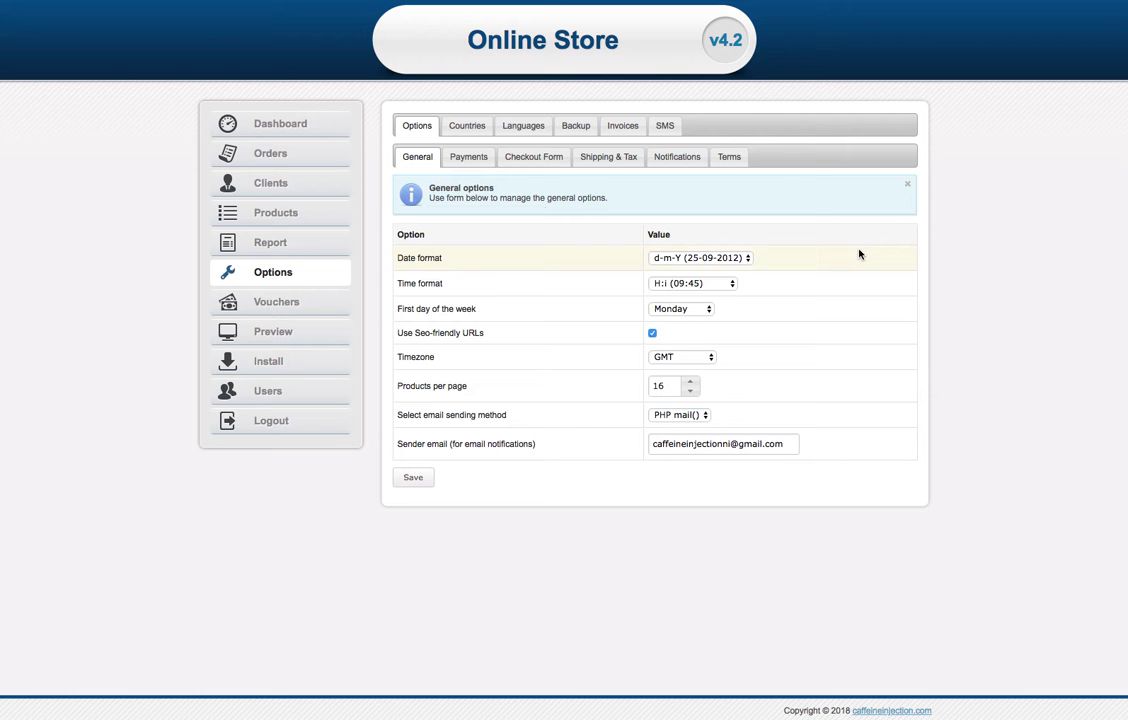
left_click(470, 158)
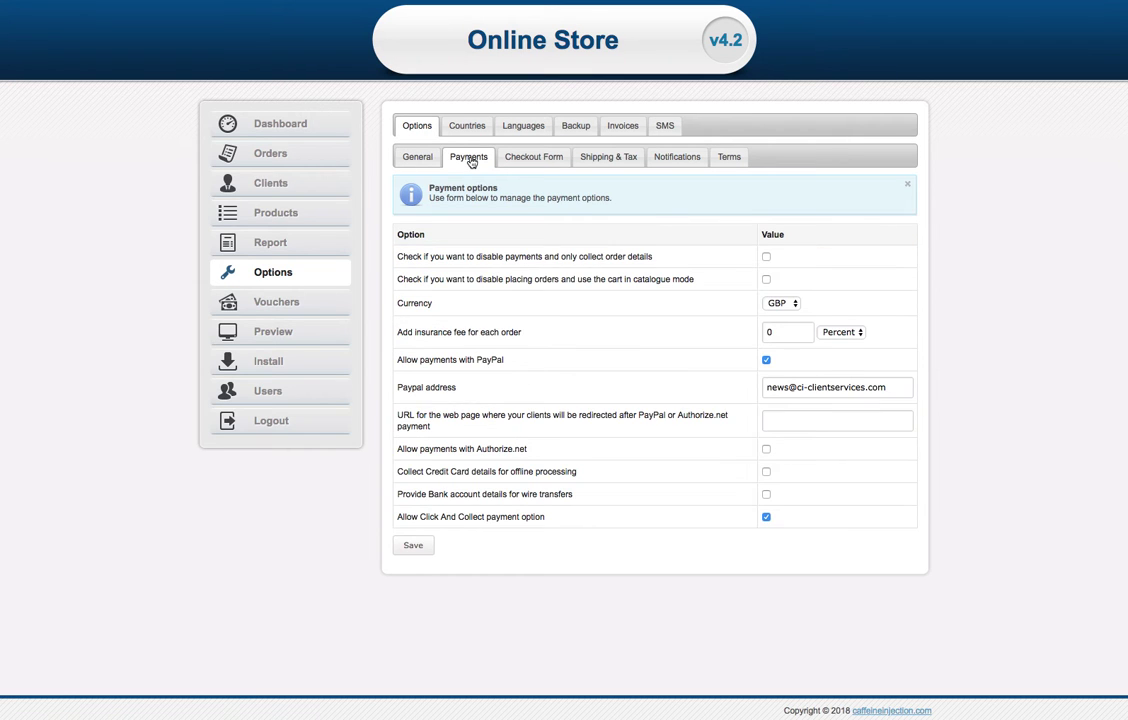
left_click(527, 158)
left_click(617, 159)
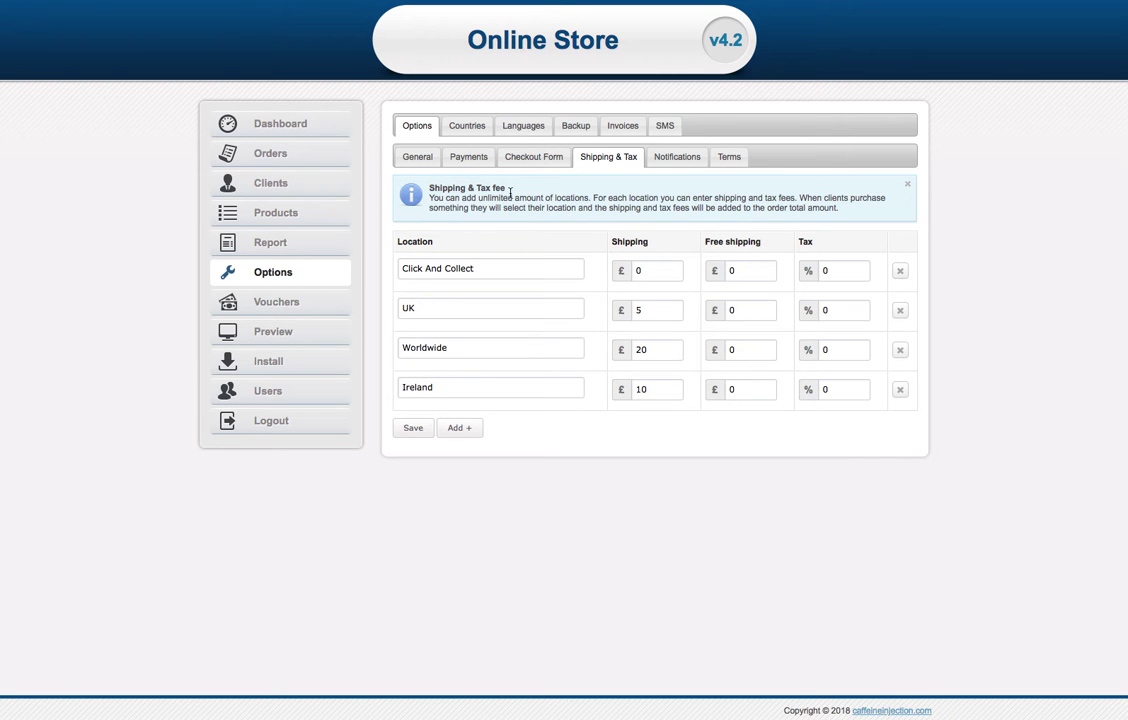
left_click(686, 164)
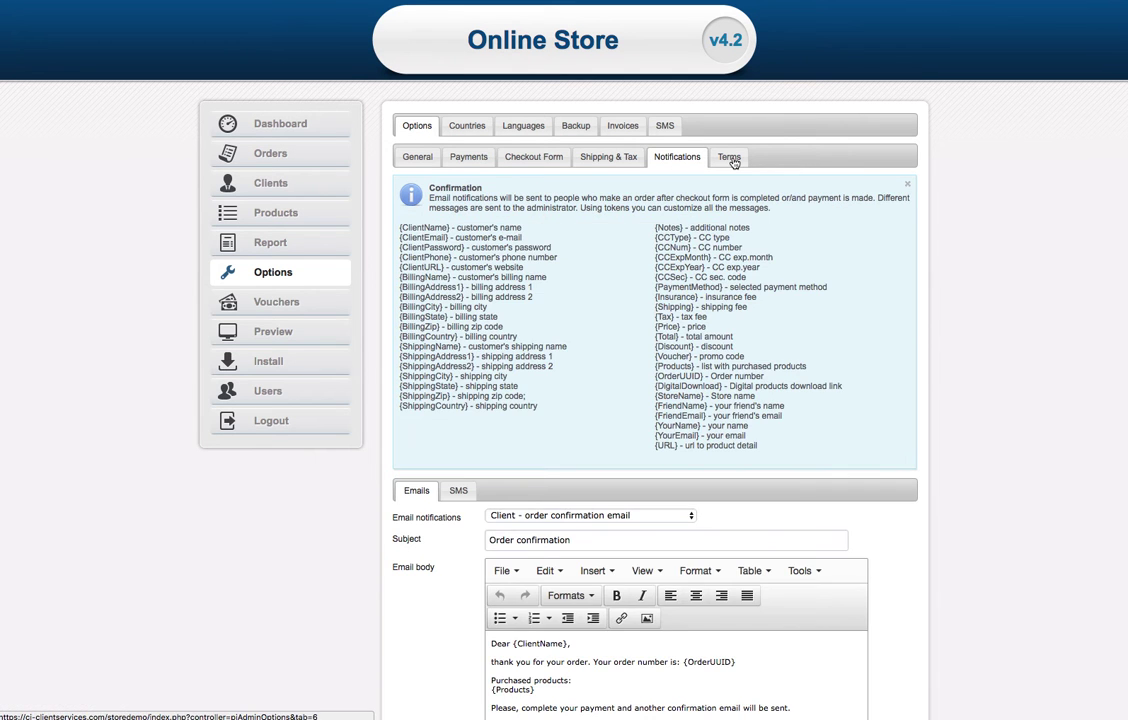
left_click(733, 161)
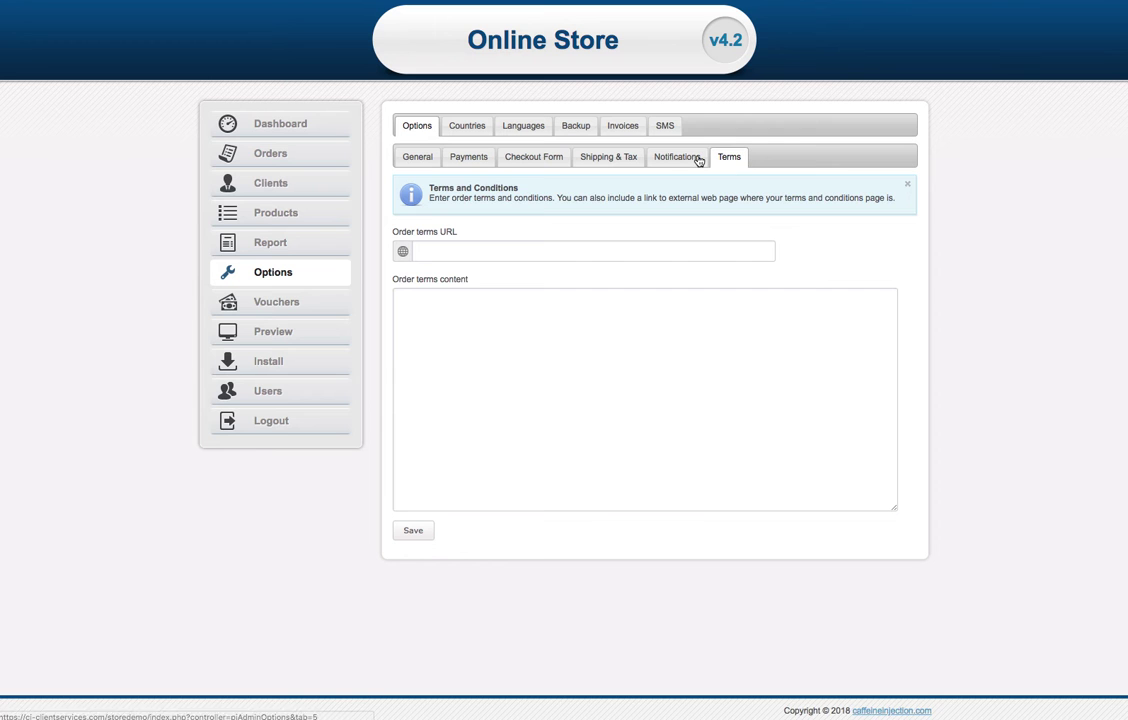
left_click(698, 160)
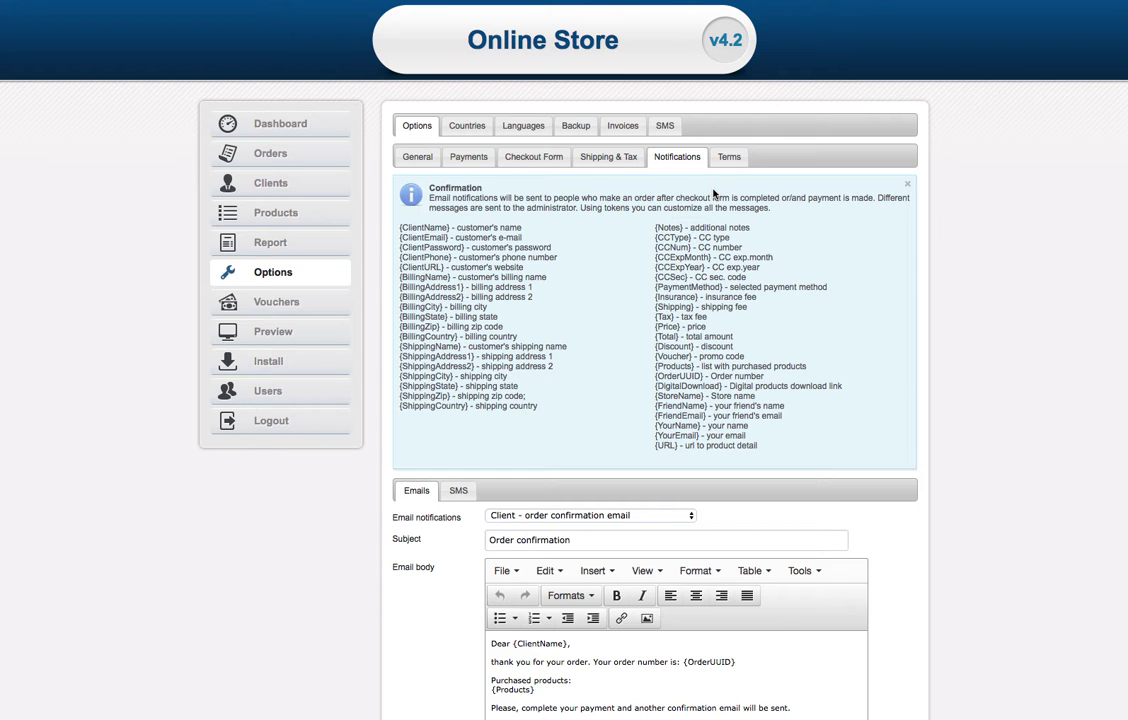
Examine the list of notification tokens and the email template editor in the notification settings.
scroll(713, 193, "down", 3)
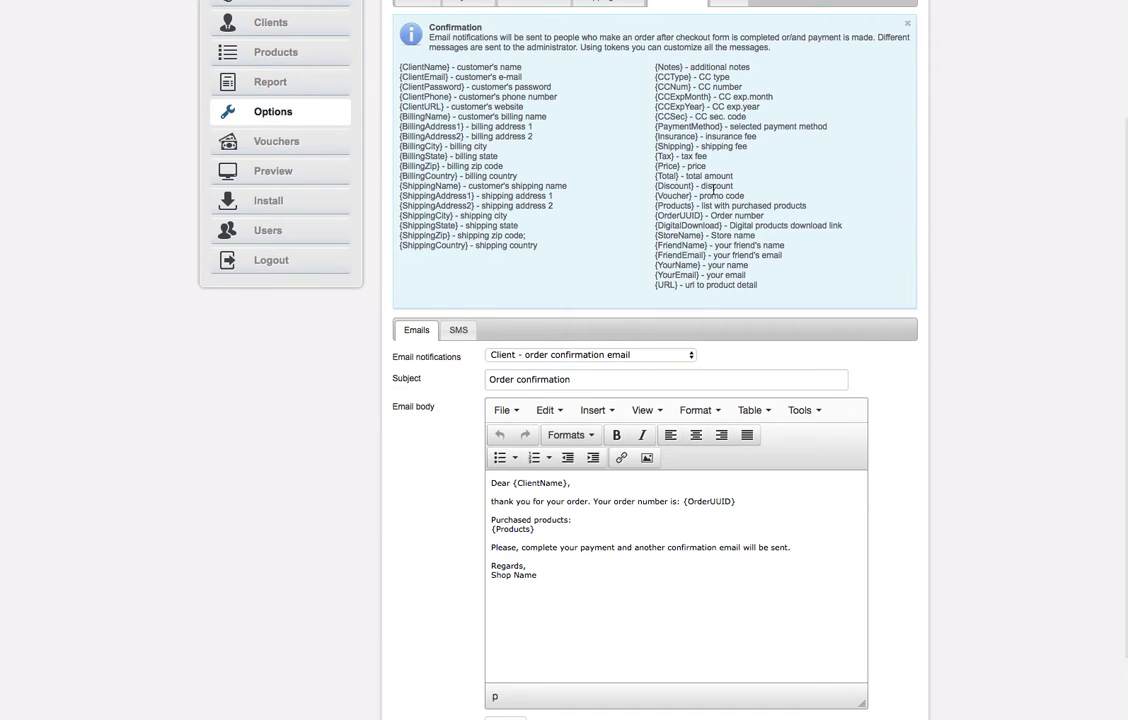
scroll(713, 190, "up", 2)
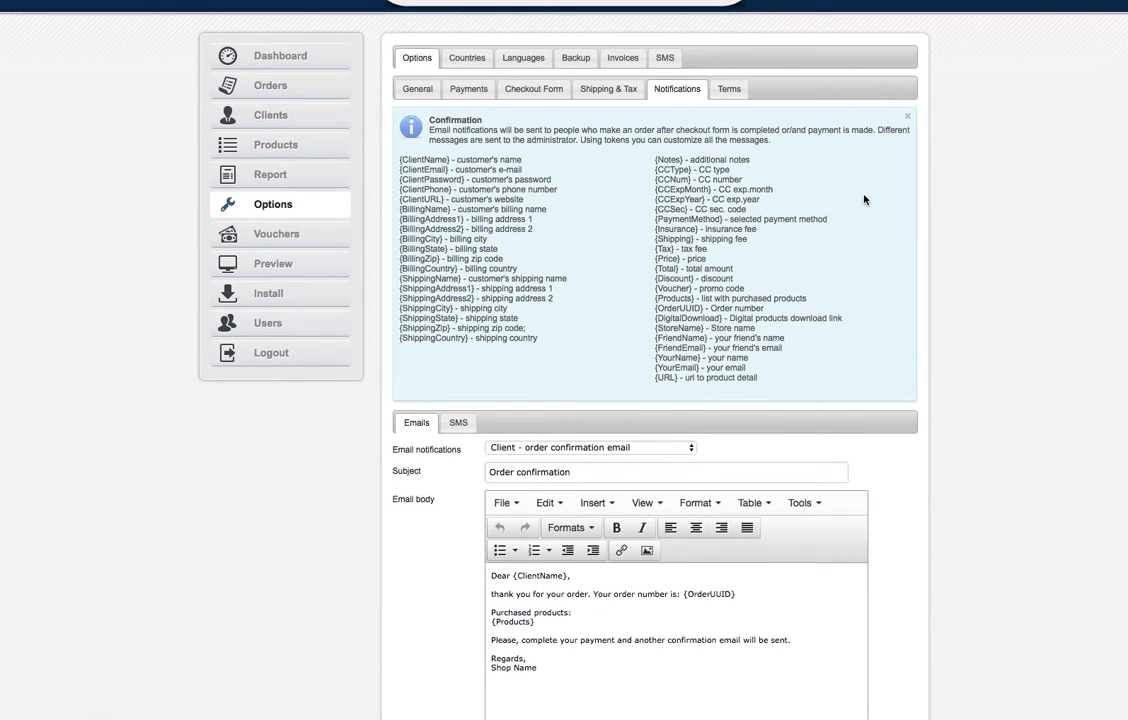
scroll(864, 198, "down", 3)
scroll(864, 198, "up", 5)
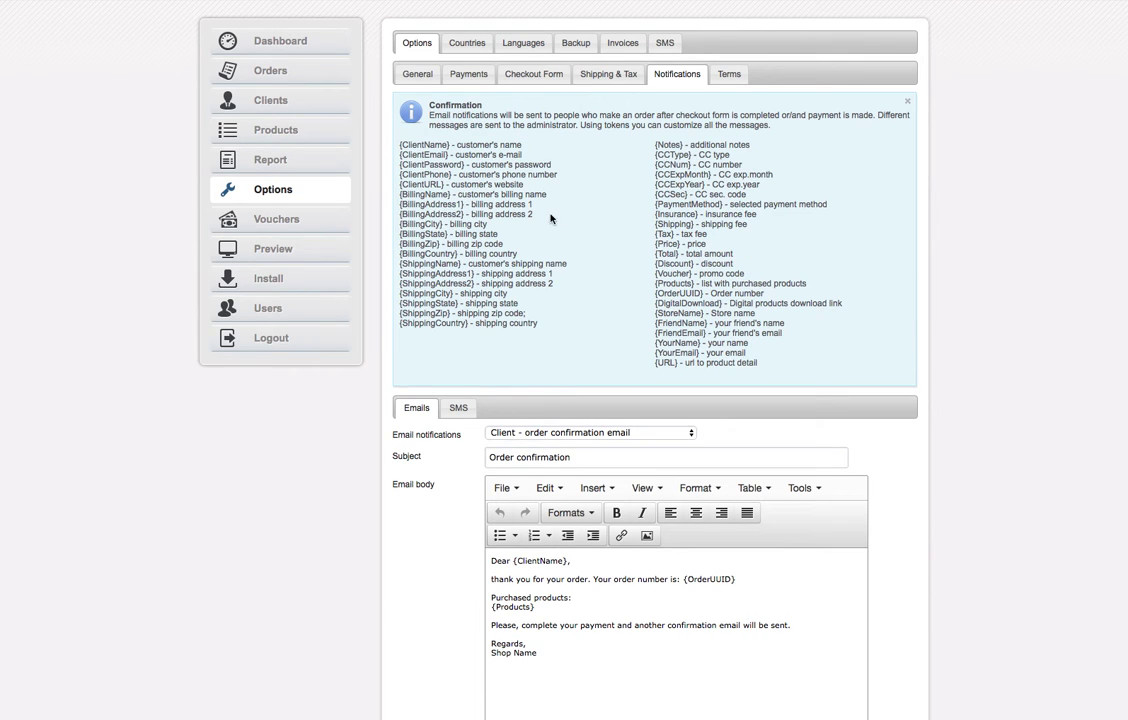
scroll(669, 212, "down", 3)
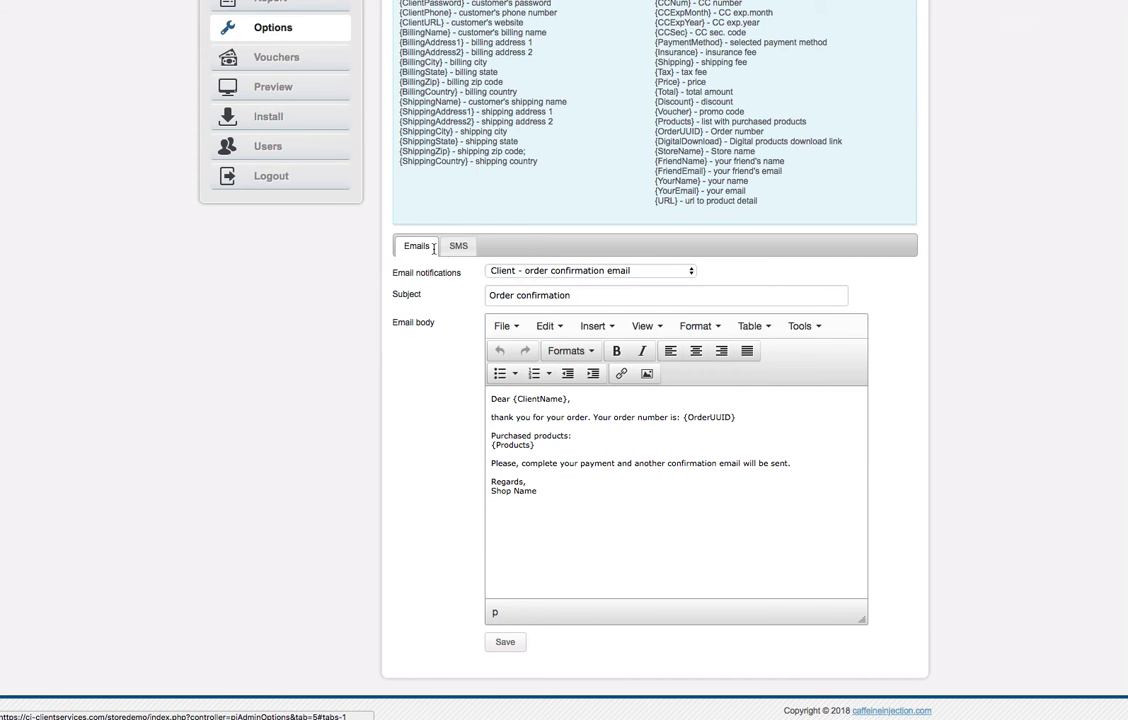
View the SMS notification templates, return to the email templates and choose "Client - order confirmation email" from the available types.
left_click(458, 246)
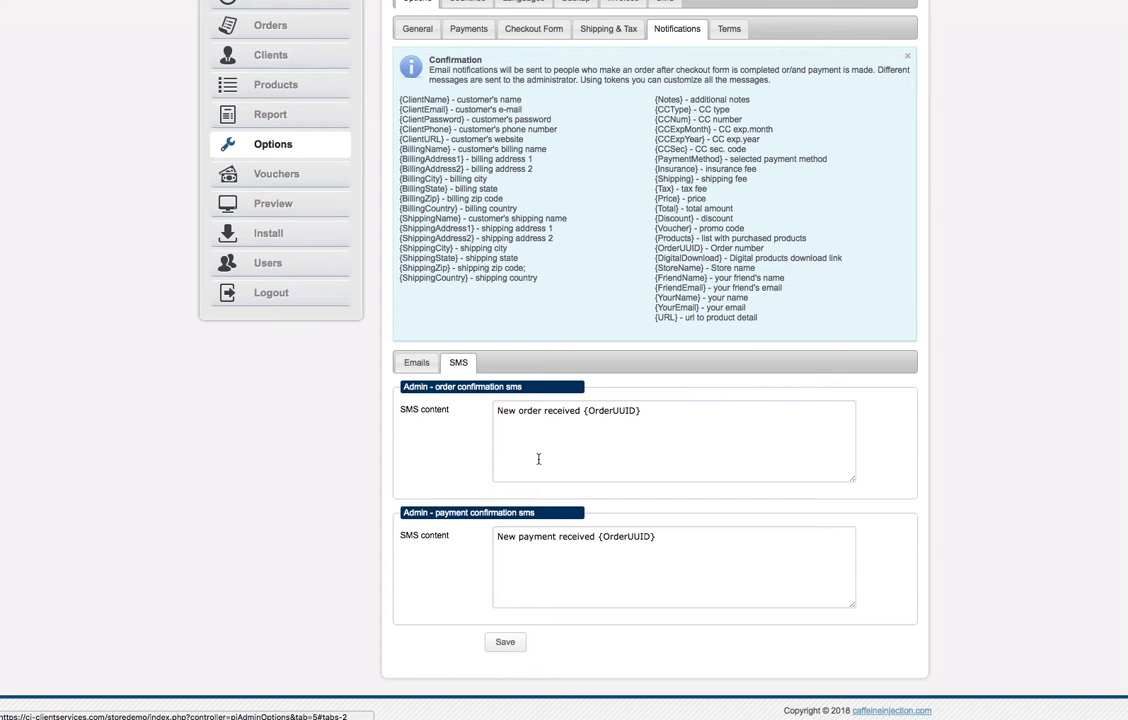
left_click(414, 363)
scroll(500, 370, "down", 2)
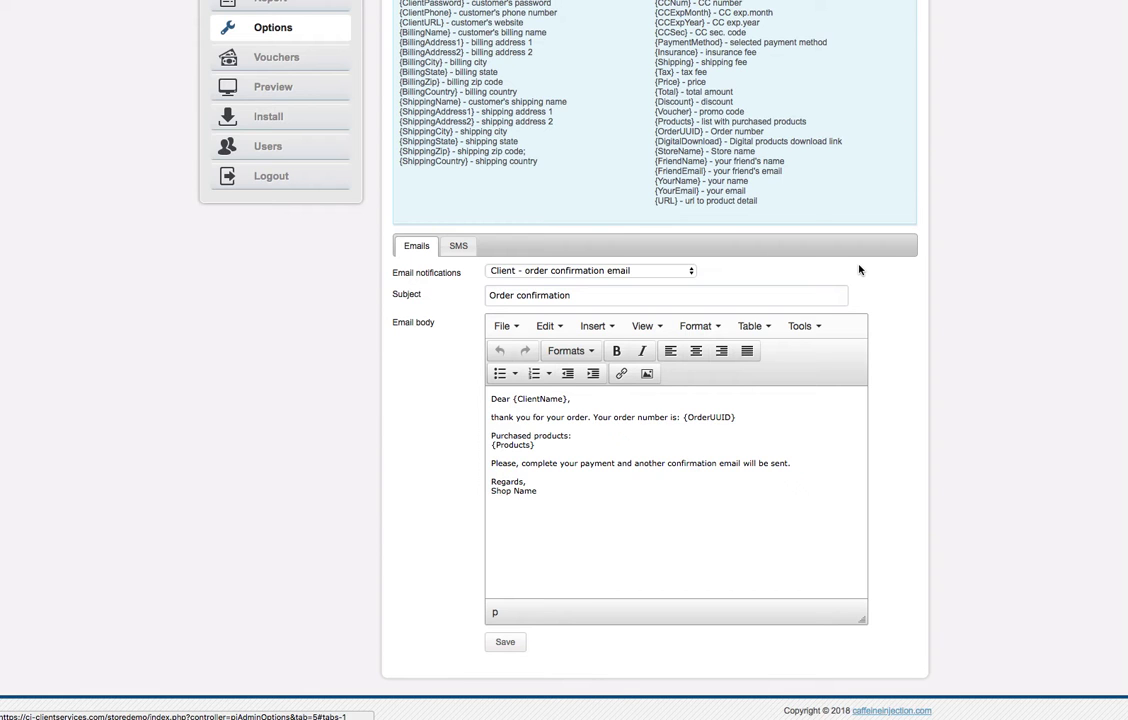
left_click(692, 273)
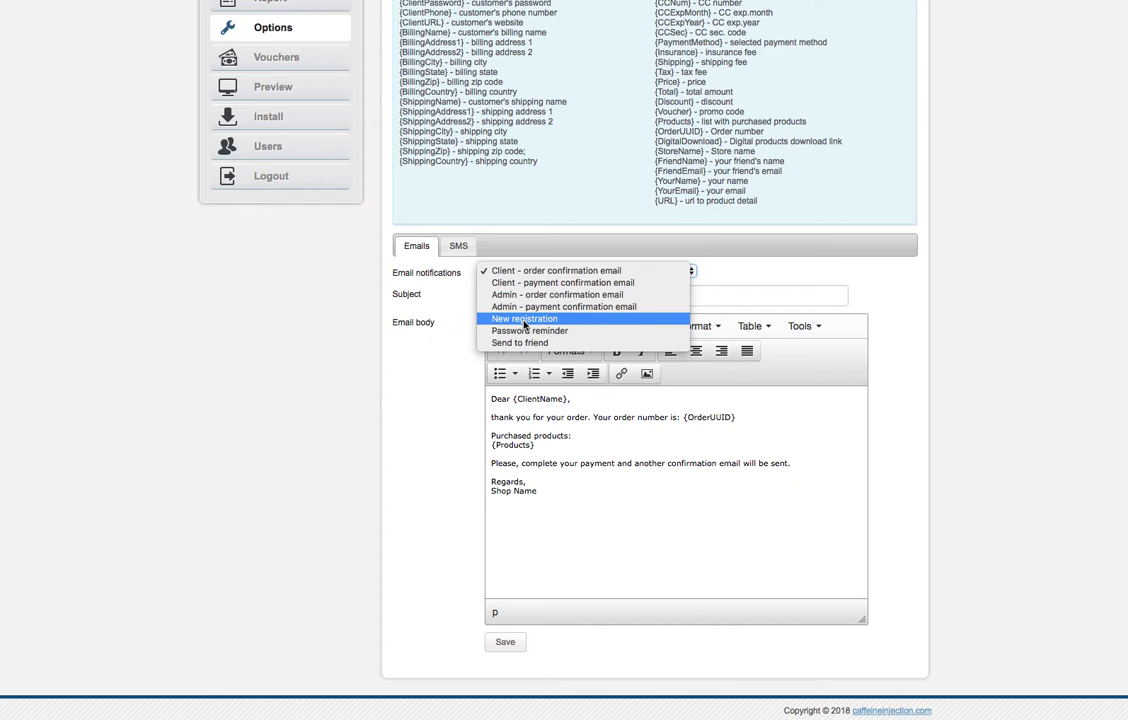
left_click(549, 271)
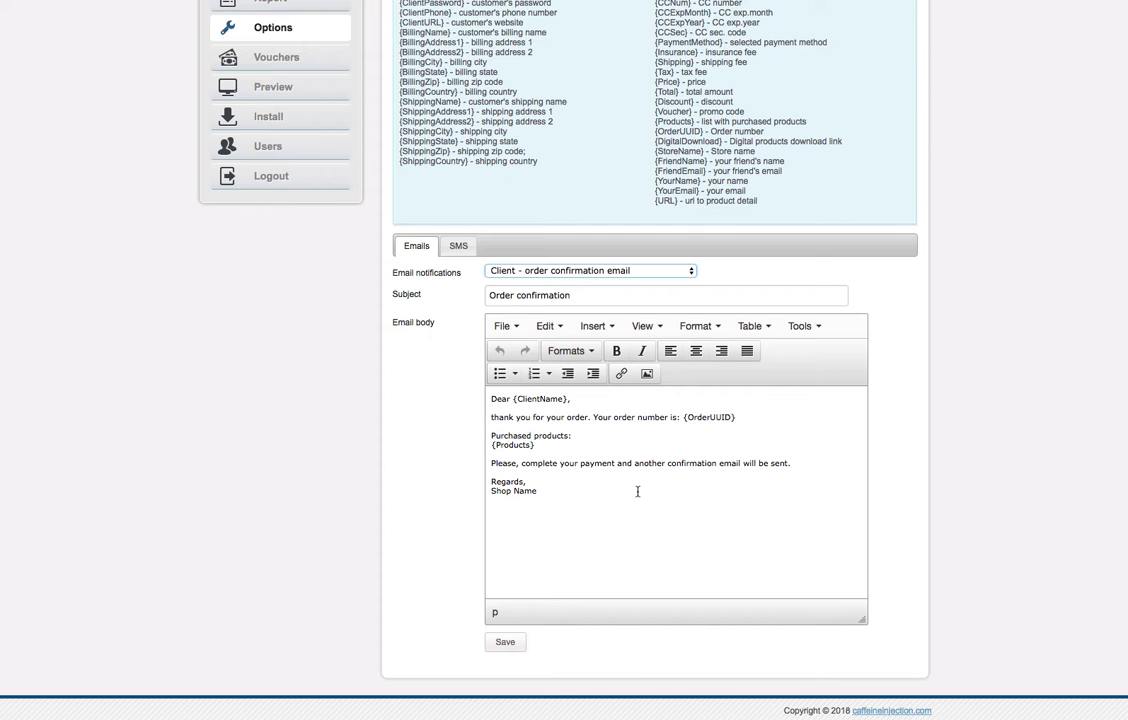
Compare the {ClientName}, {OrderUUID} and {Products} tokens in the order confirmation email body with their descriptions in the token list.
scroll(637, 491, "up", 3)
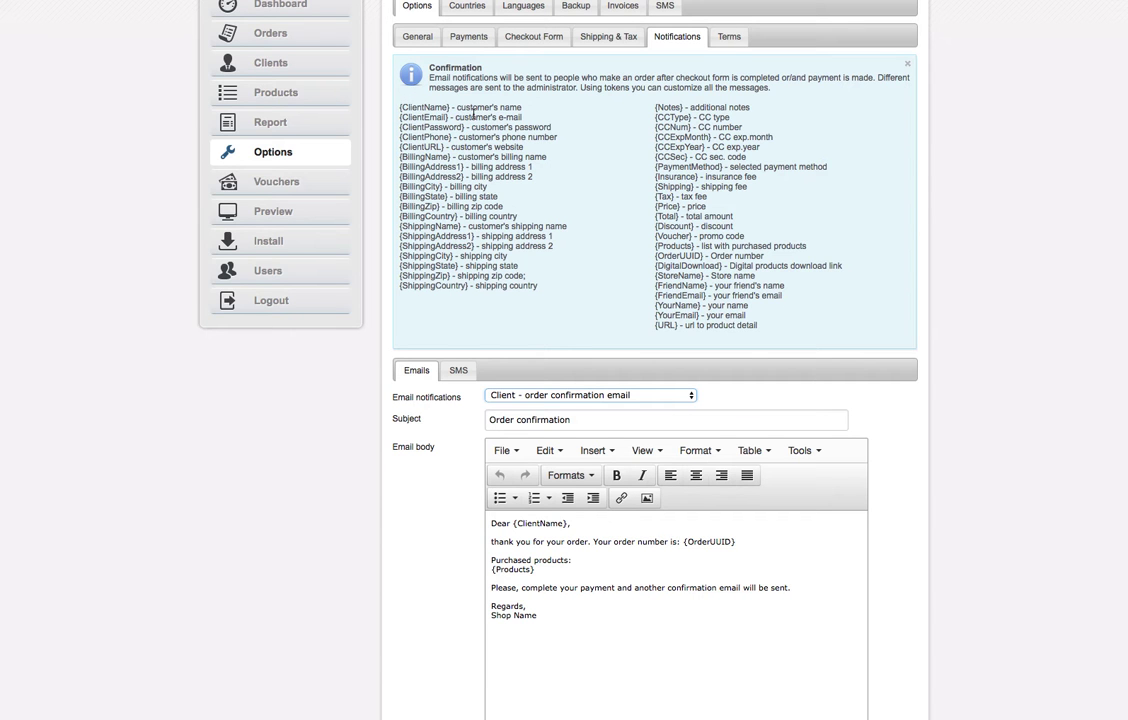
left_click_drag(457, 107, 526, 112)
left_click_drag(400, 107, 449, 107)
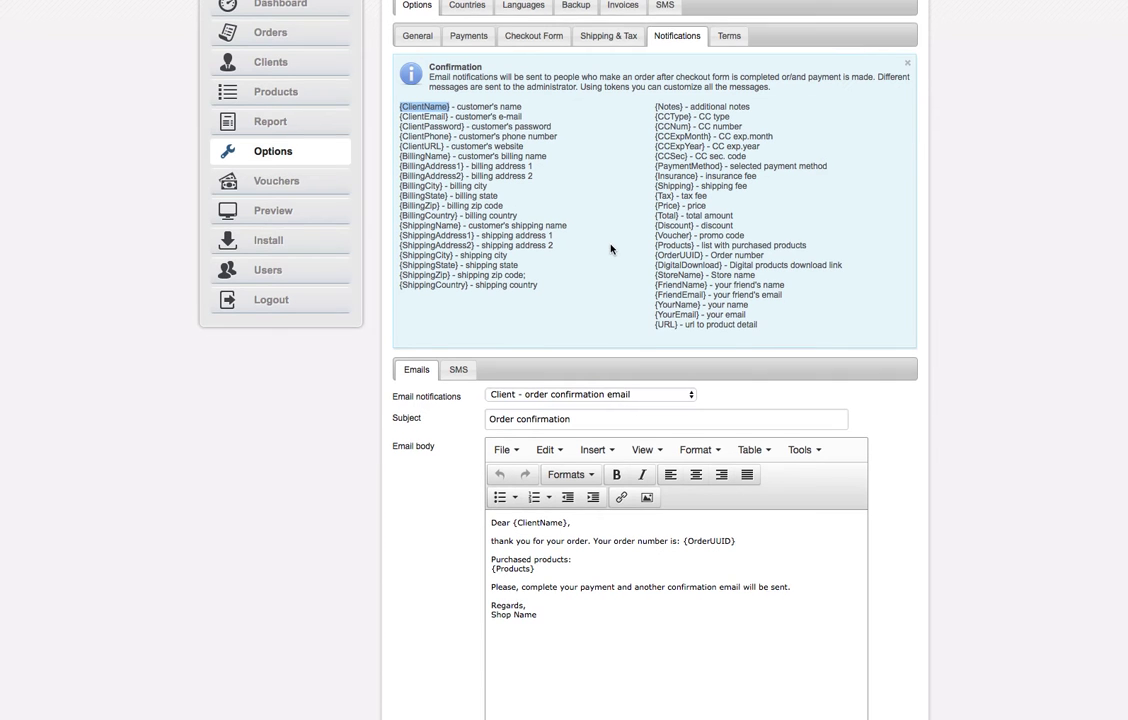
scroll(610, 252, "down", 1)
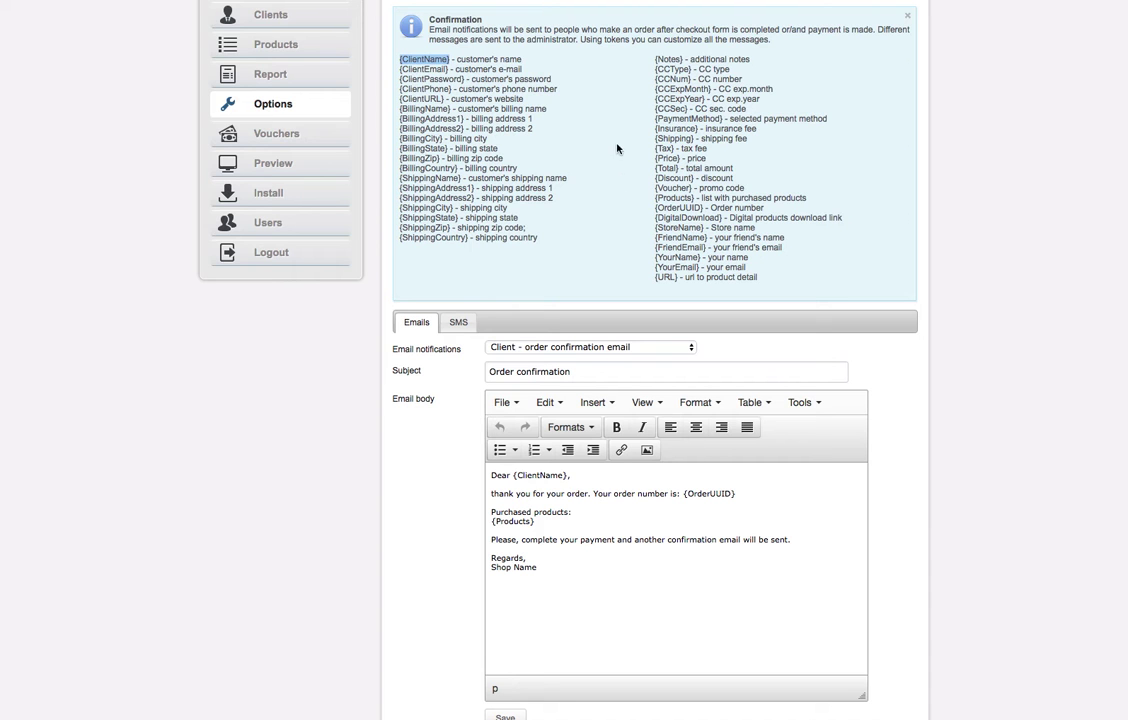
left_click_drag(684, 494, 736, 494)
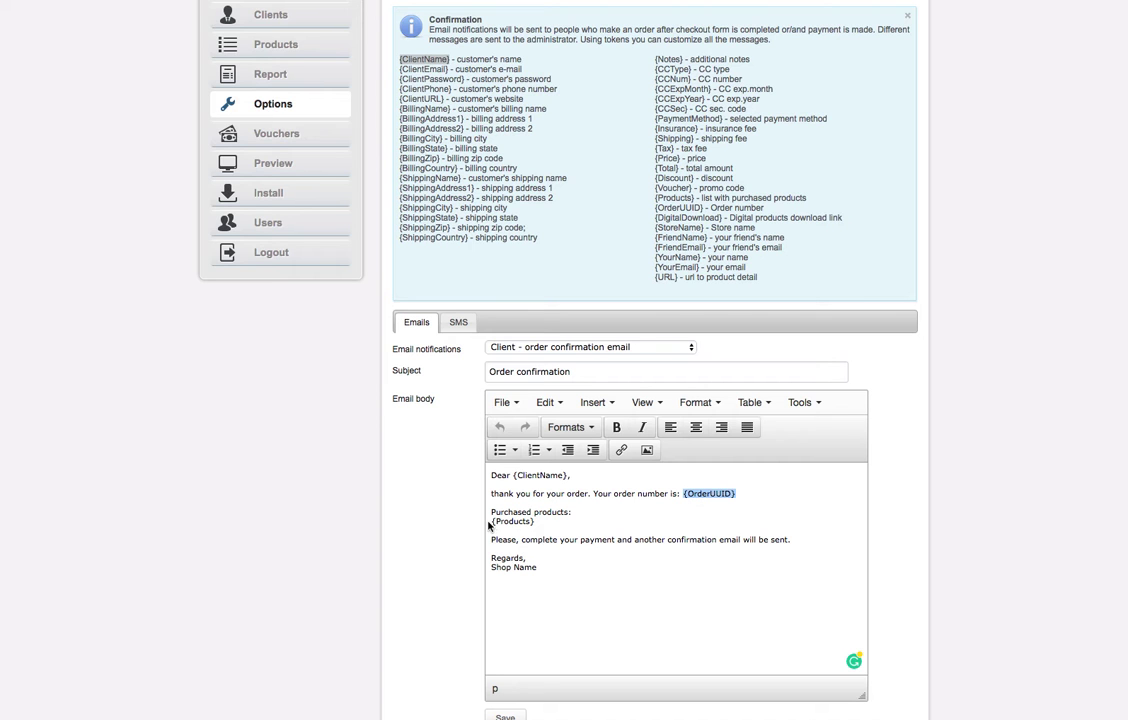
left_click_drag(491, 521, 543, 521)
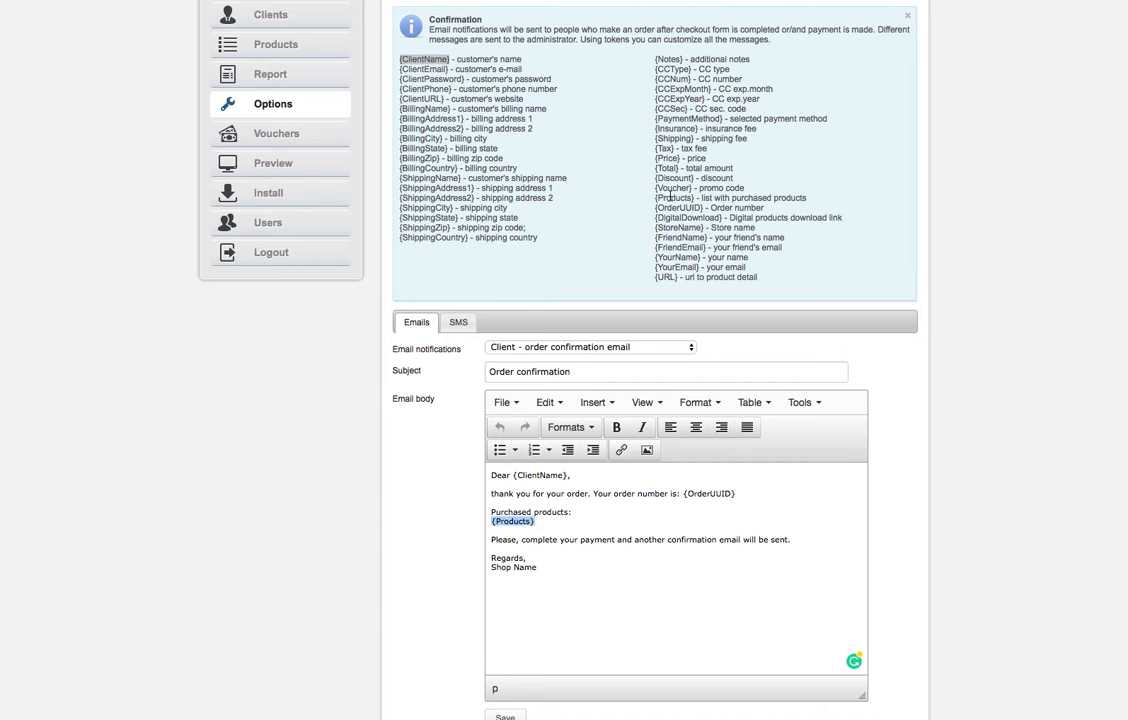
left_click_drag(701, 198, 815, 198)
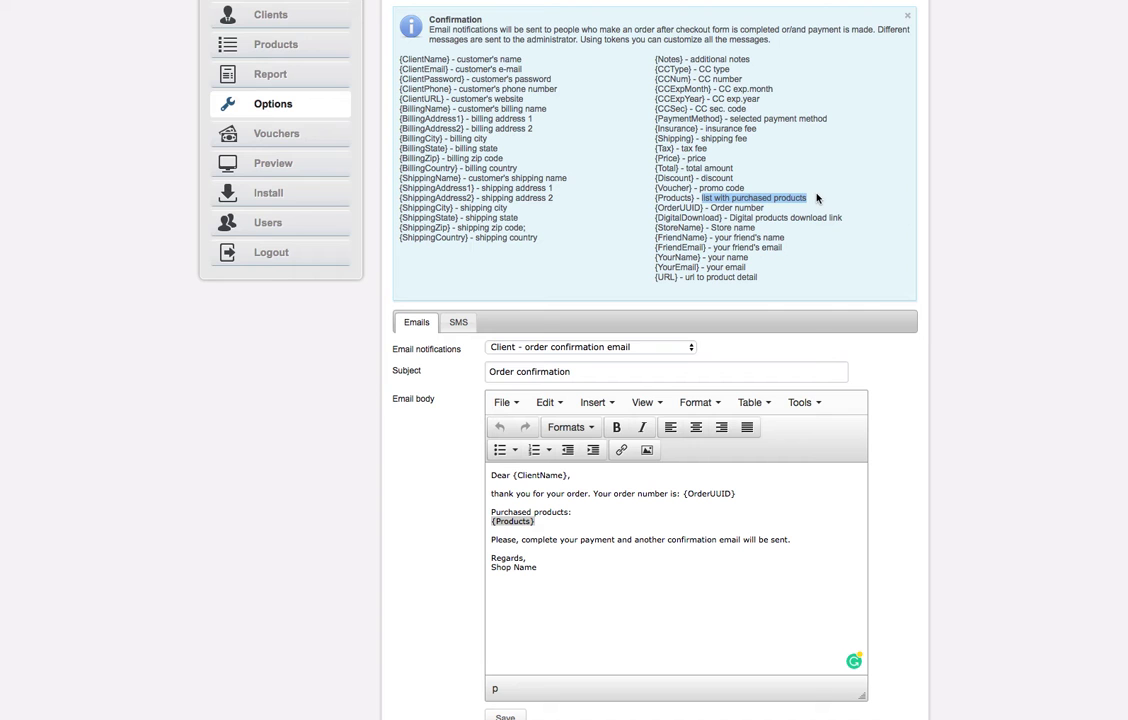
left_click_drag(578, 178, 700, 198)
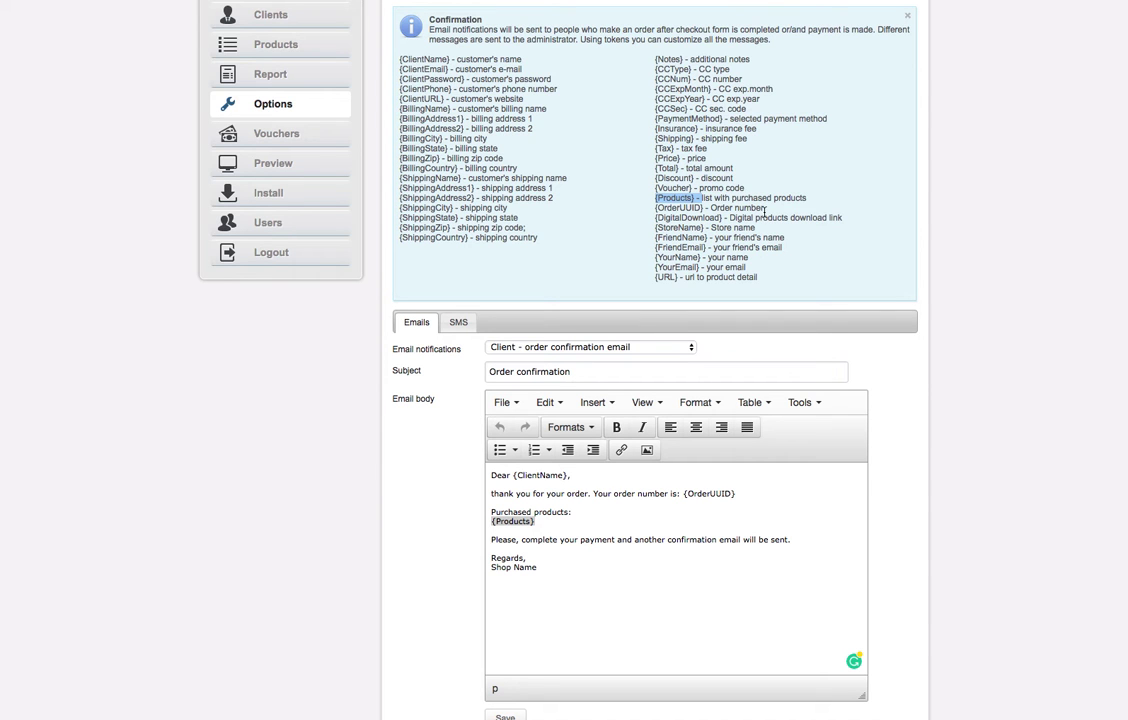
left_click_drag(491, 521, 560, 523)
left_click(560, 523)
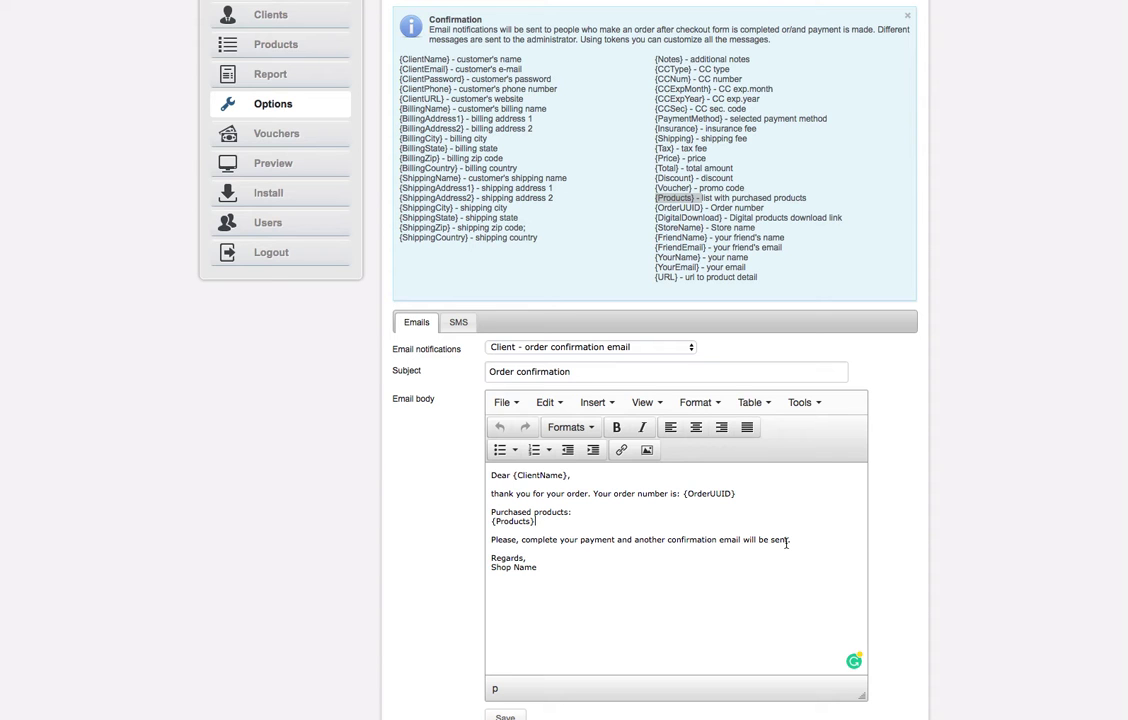
Insert "of {Price}" after "complete your payment" in the email body, copying the price token from the token list.
left_click(616, 539)
type("of")
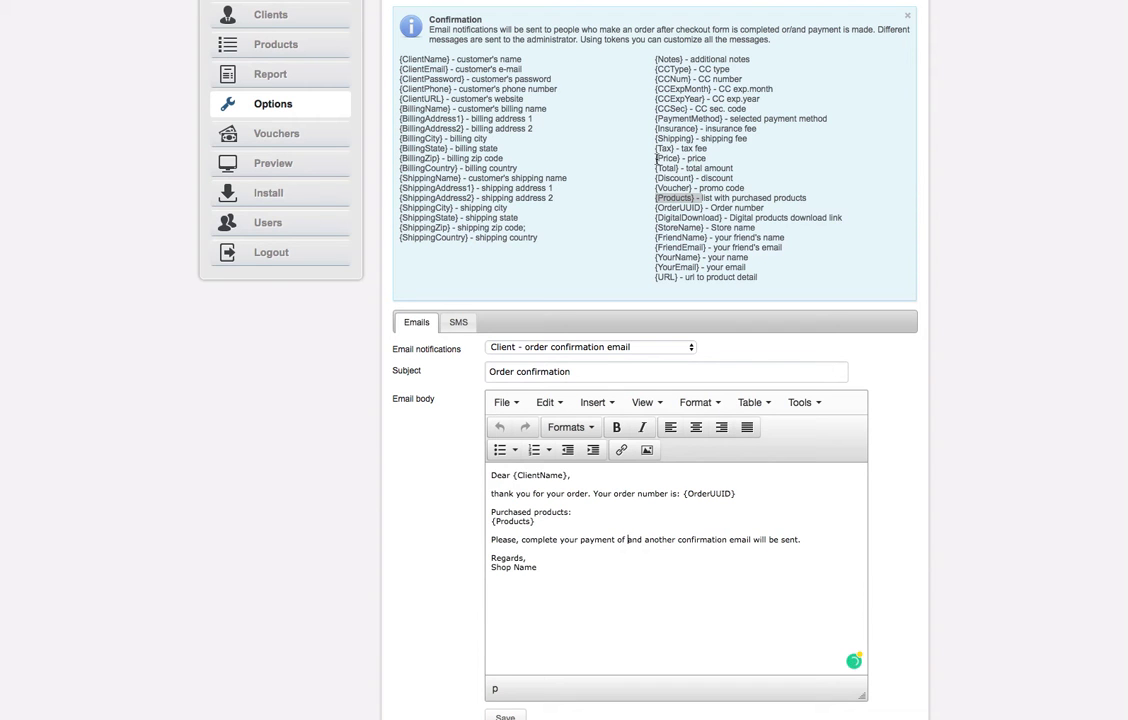
left_click_drag(656, 158, 678, 159)
key("ctrl+c")
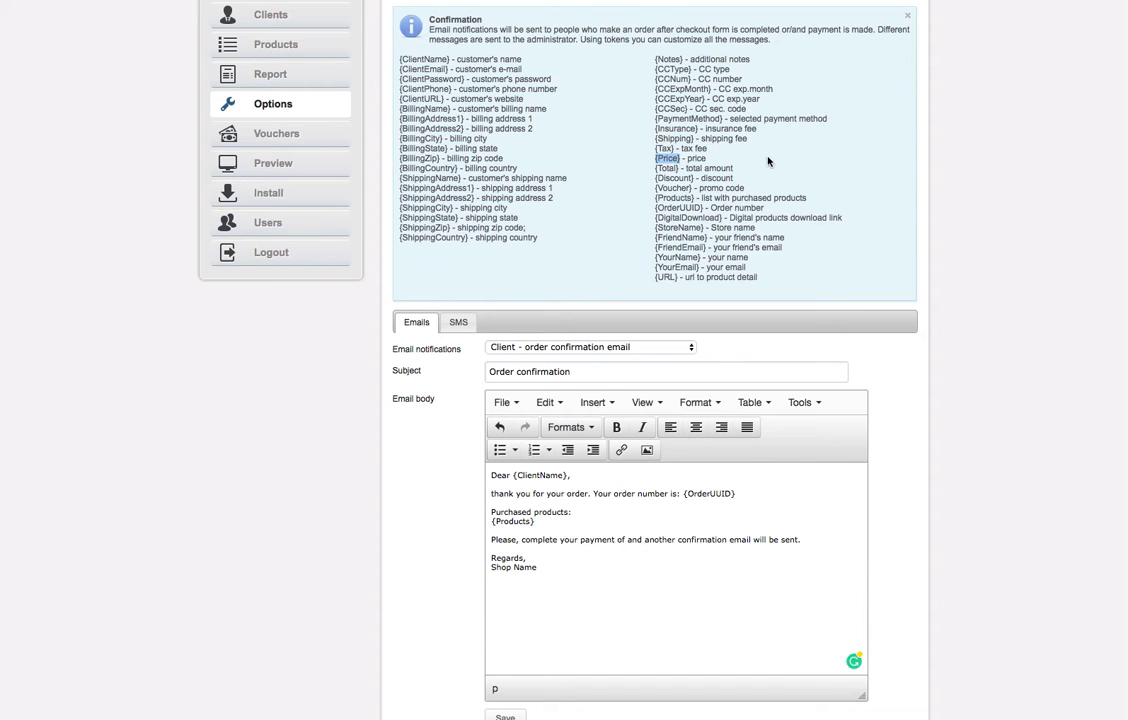
left_click(627, 540)
key("ctrl+v")
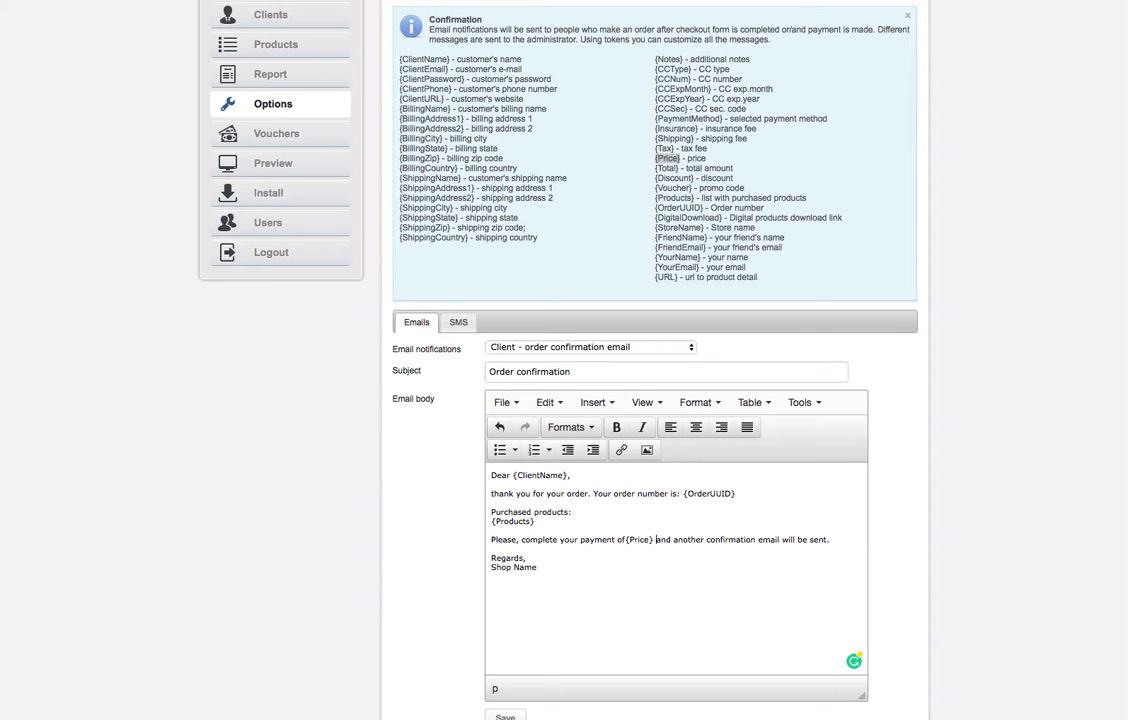
left_click(627, 540)
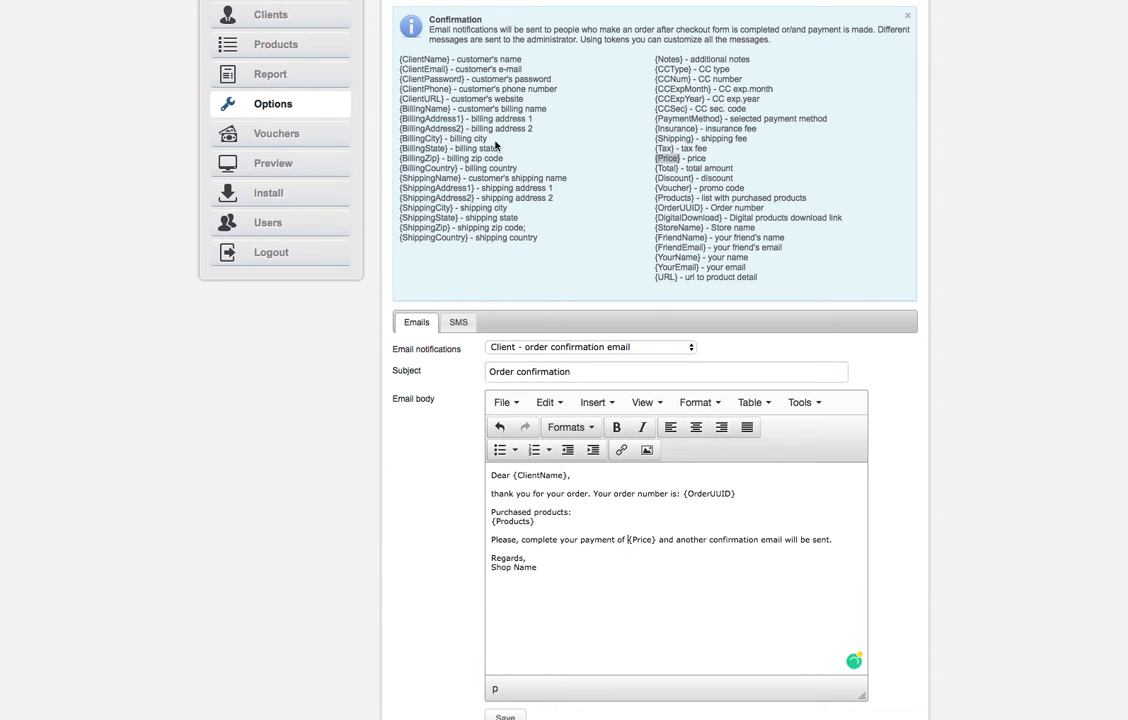
Replace the {Price} token in the payment sentence with {Total}.
scroll(658, 148, "up", 1)
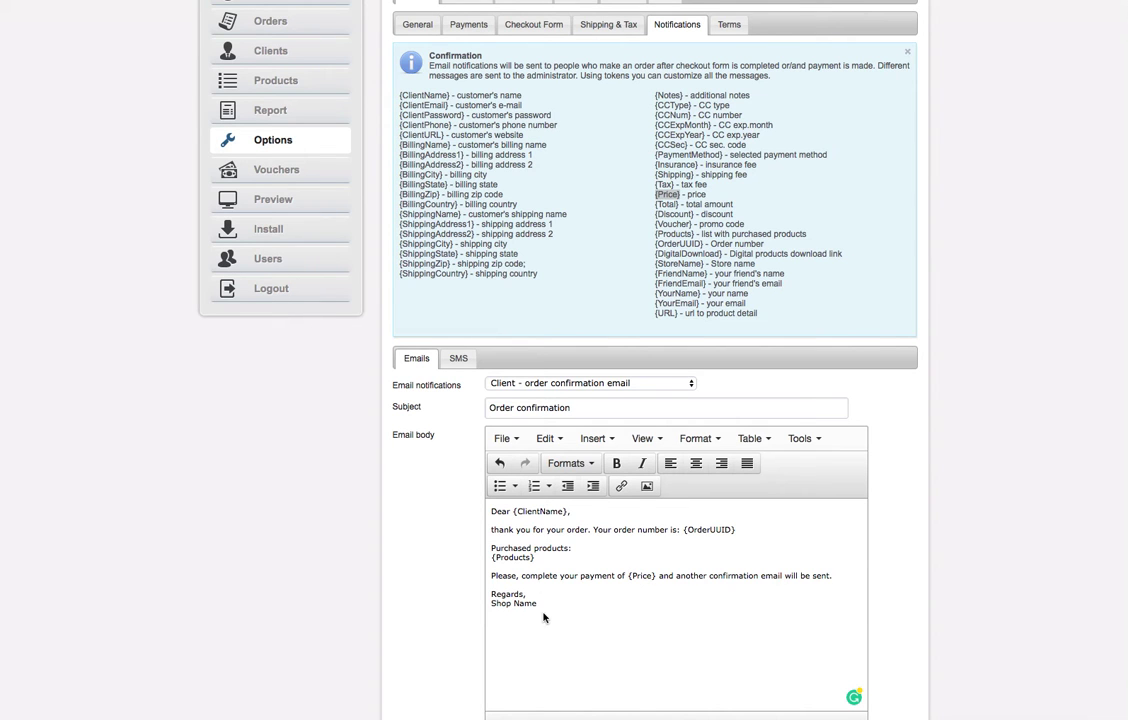
left_click_drag(657, 155, 722, 155)
left_click(692, 155)
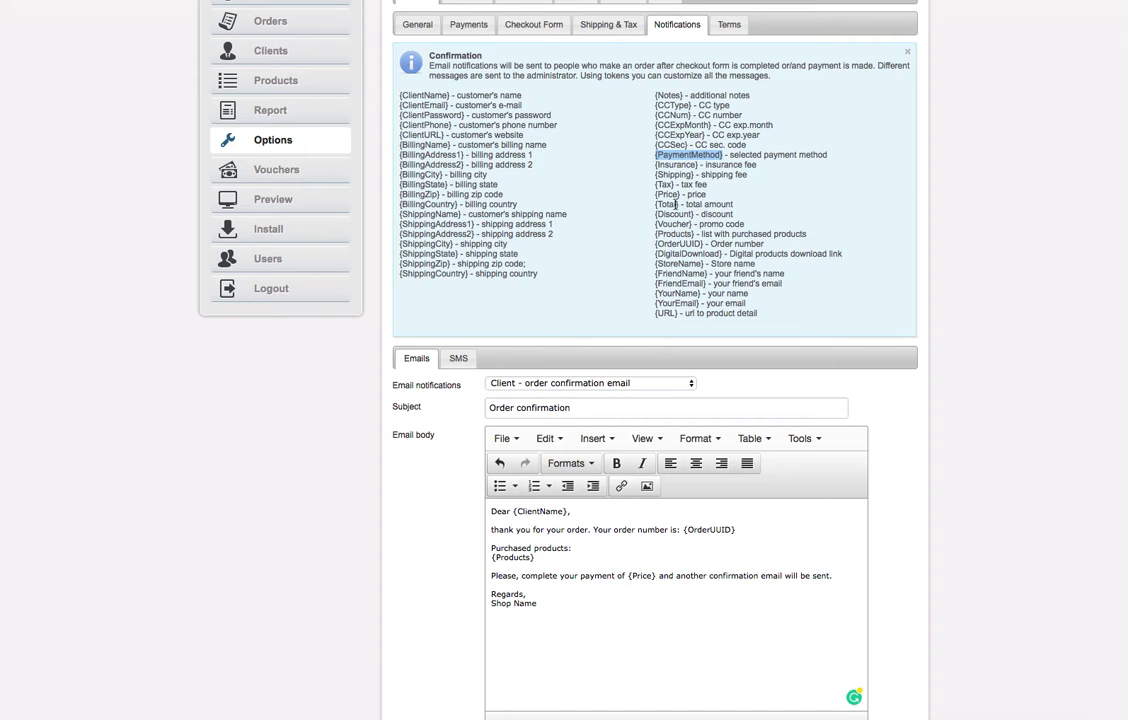
double_click(644, 577)
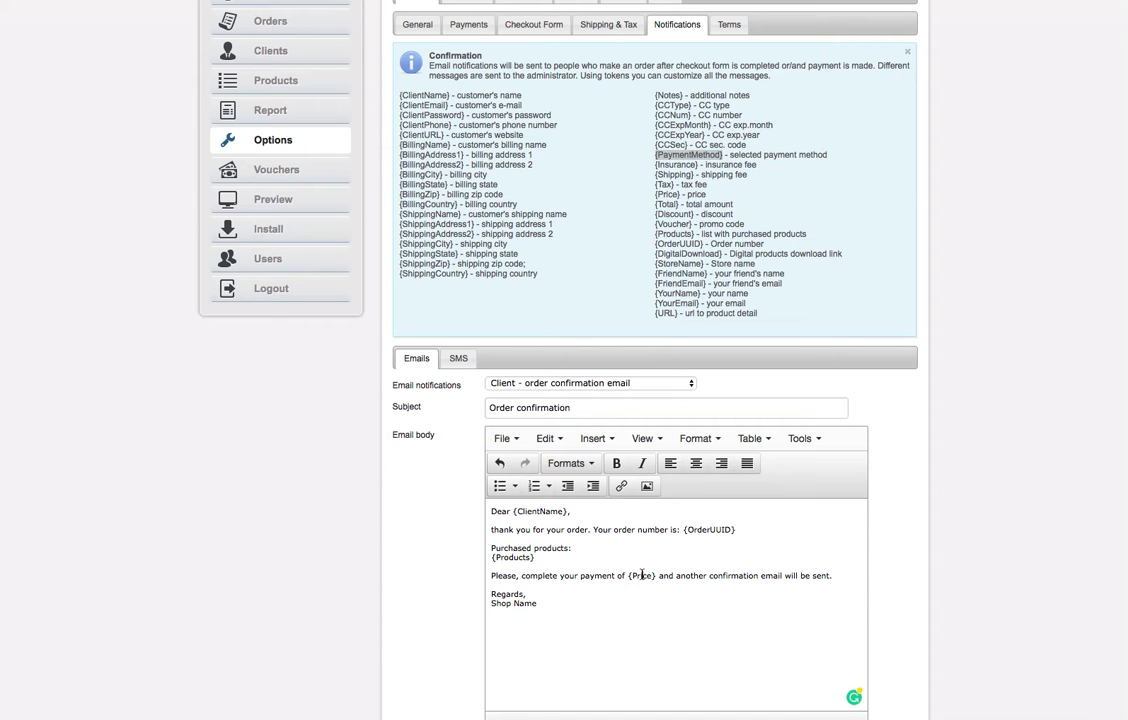
type("Total")
Add a line below the payment sentence reading "We are to tell you that you have saved {Voucher}", correcting the token's spelling.
left_click(842, 576)
key("Return")
key("Return")
key("BackSpace")
type("We are to tel")
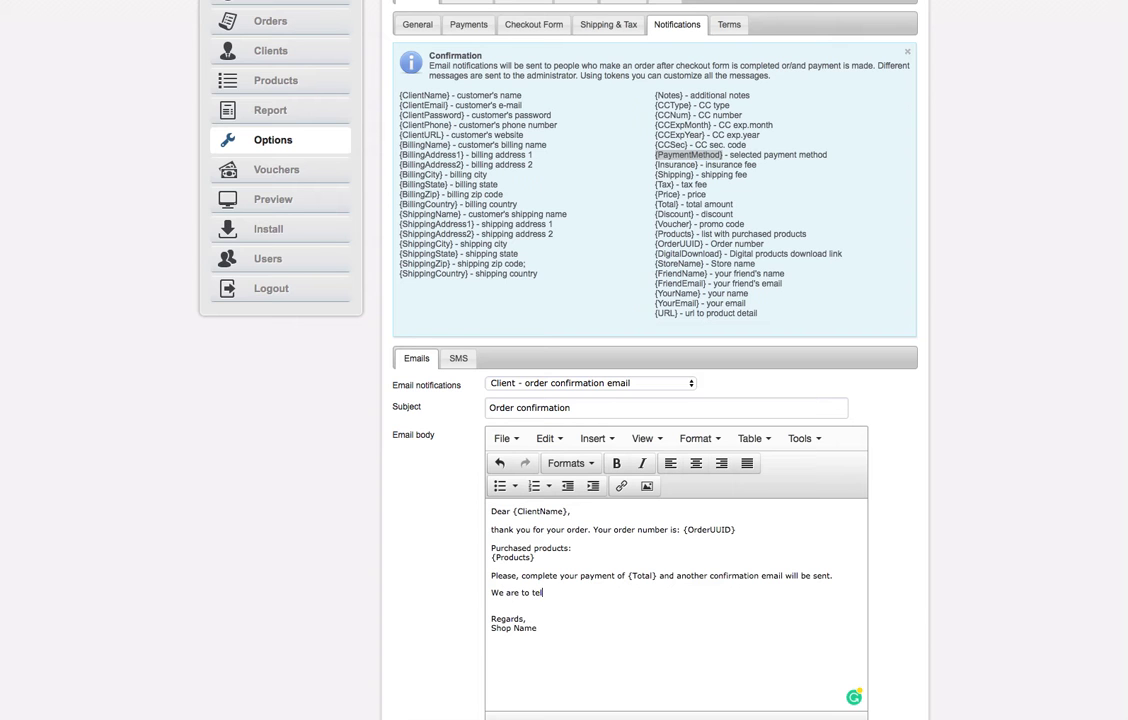
type("l you that you have saved {Vocuher")
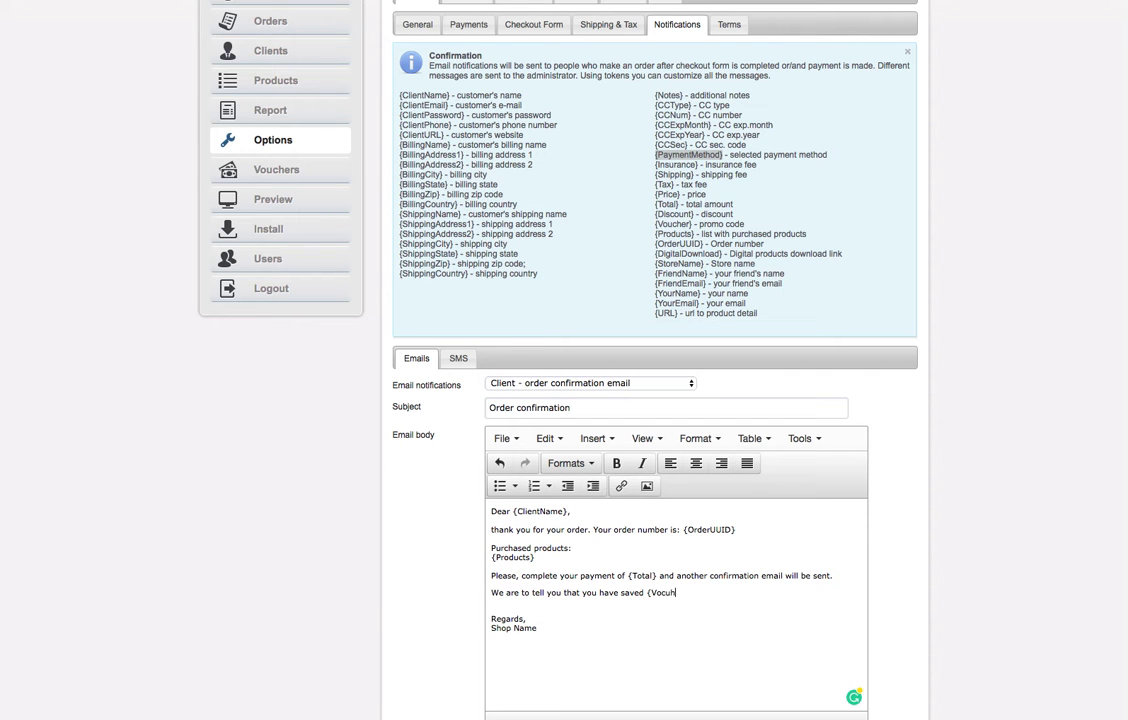
key("BackSpace")
key("BackSpace")
key("BackSpace")
key("BackSpace")
key("BackSpace")
key("BackSpace")
type("ucher}")
left_click(667, 592)
type("o")
left_click(666, 593)
key("BackSpace")
key("BackSpace")
type("ouu")
Replace "saved" with "used the code" before the {Voucher} token.
double_click(631, 592)
type("udd")
key("BackSpace")
key("BackSpace")
type("sed the code")
End the voucher sentence with "and saved money!" and add blank lines below it.
left_click(742, 591)
type("and save")
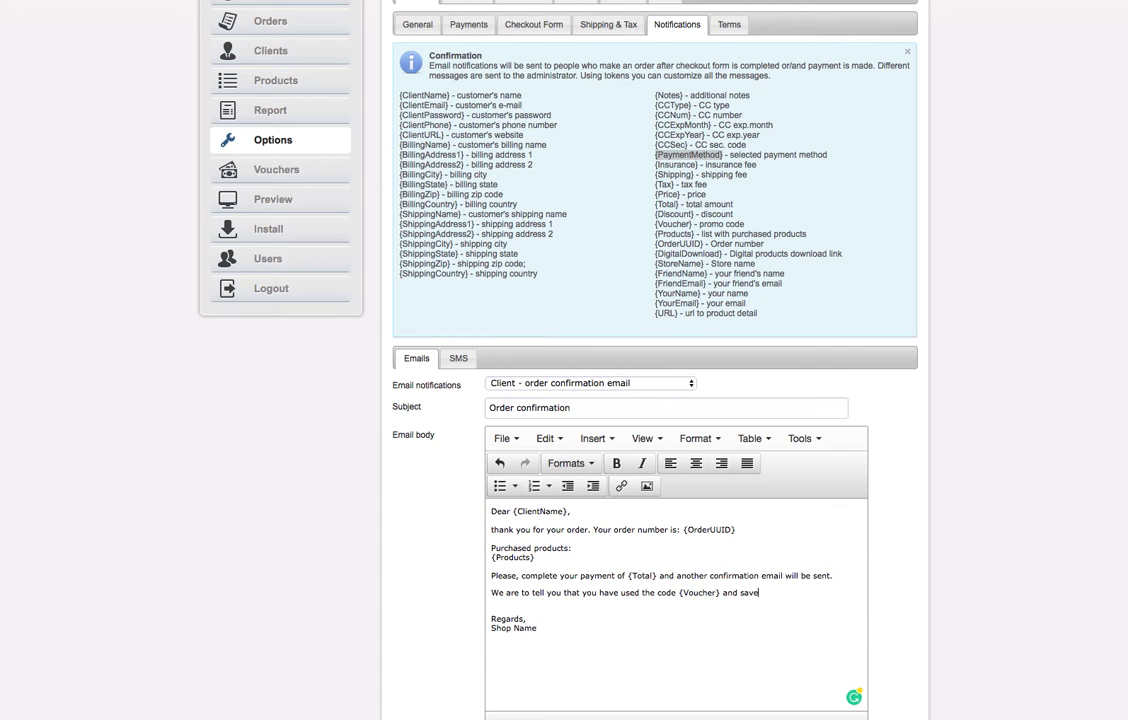
type("d moeny")
type("ey!")
key("Return")
key("Return")
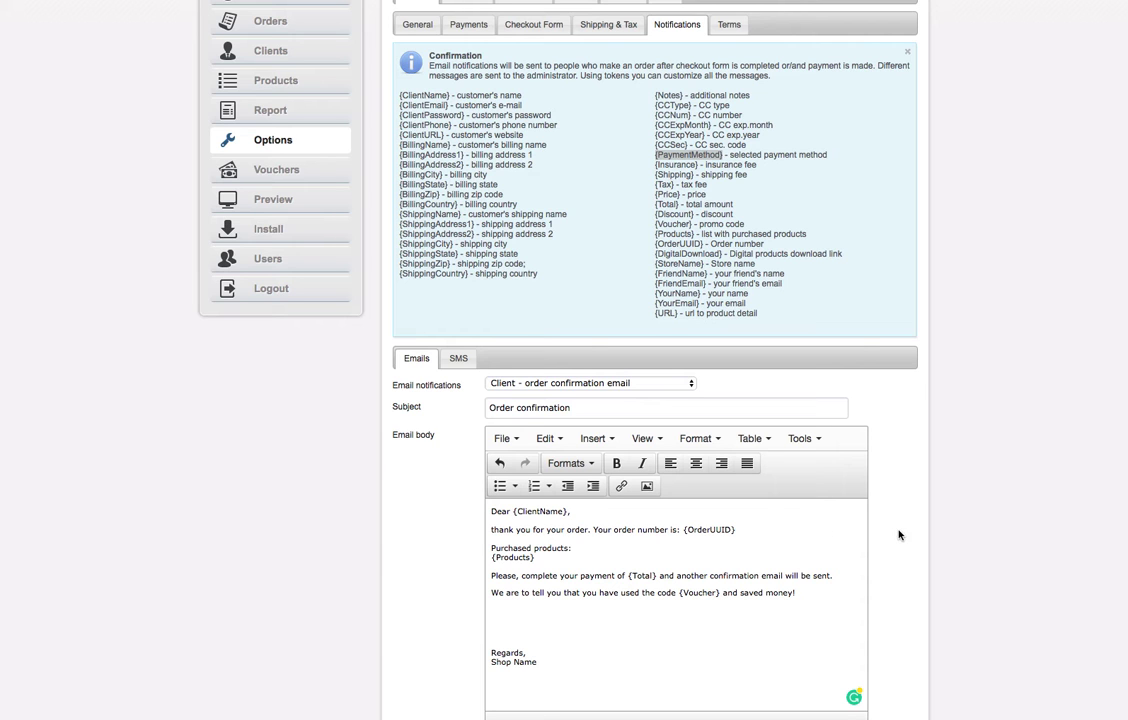
Add "Your email address used in the order is {Email}" after the {OrderUUID} token in the order confirmation email.
type("Your email addressed used in the order is ")
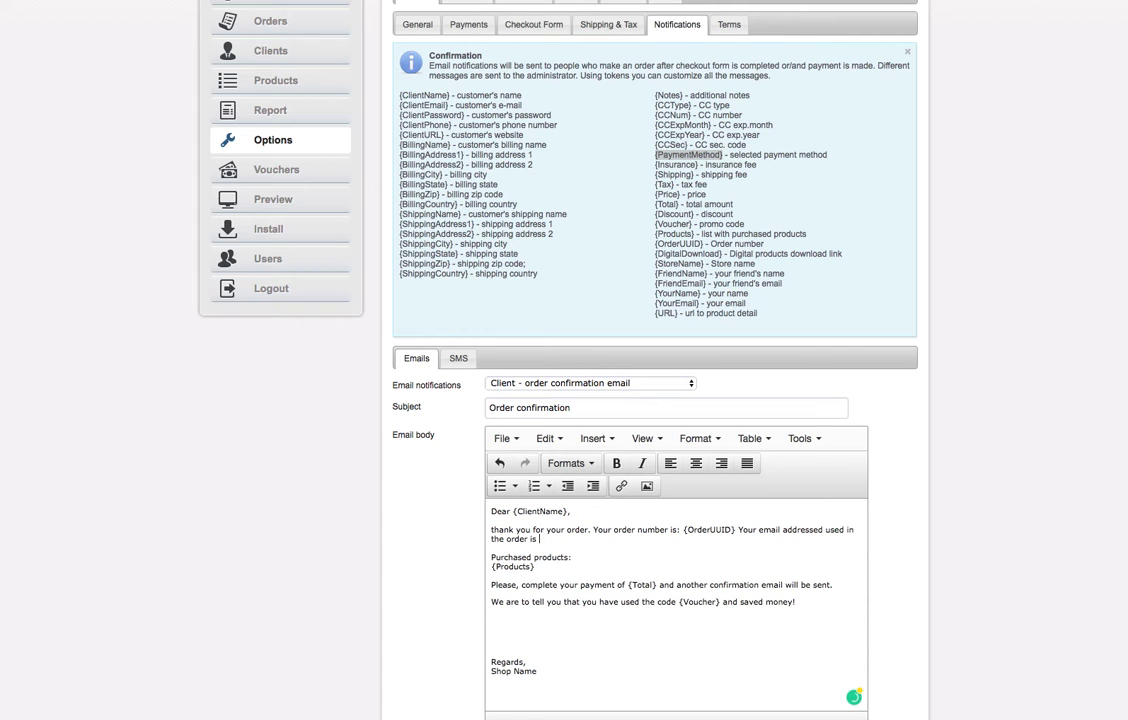
type("{Email}")
right_click(805, 530)
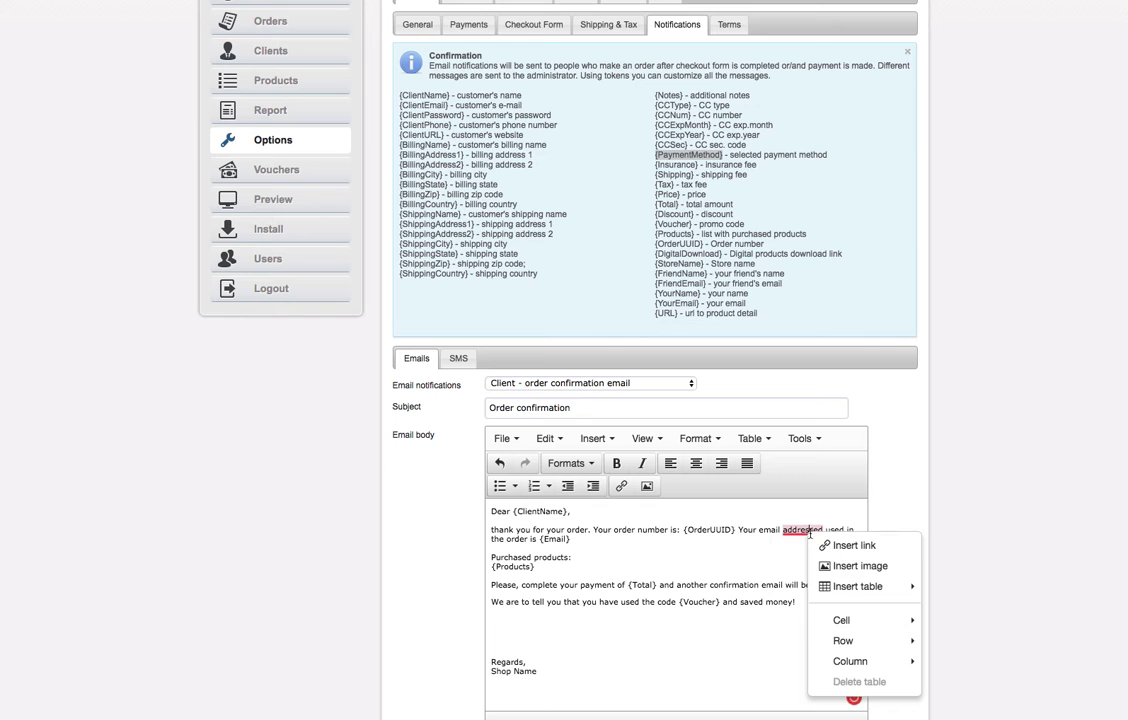
left_click(788, 556)
left_click(690, 554)
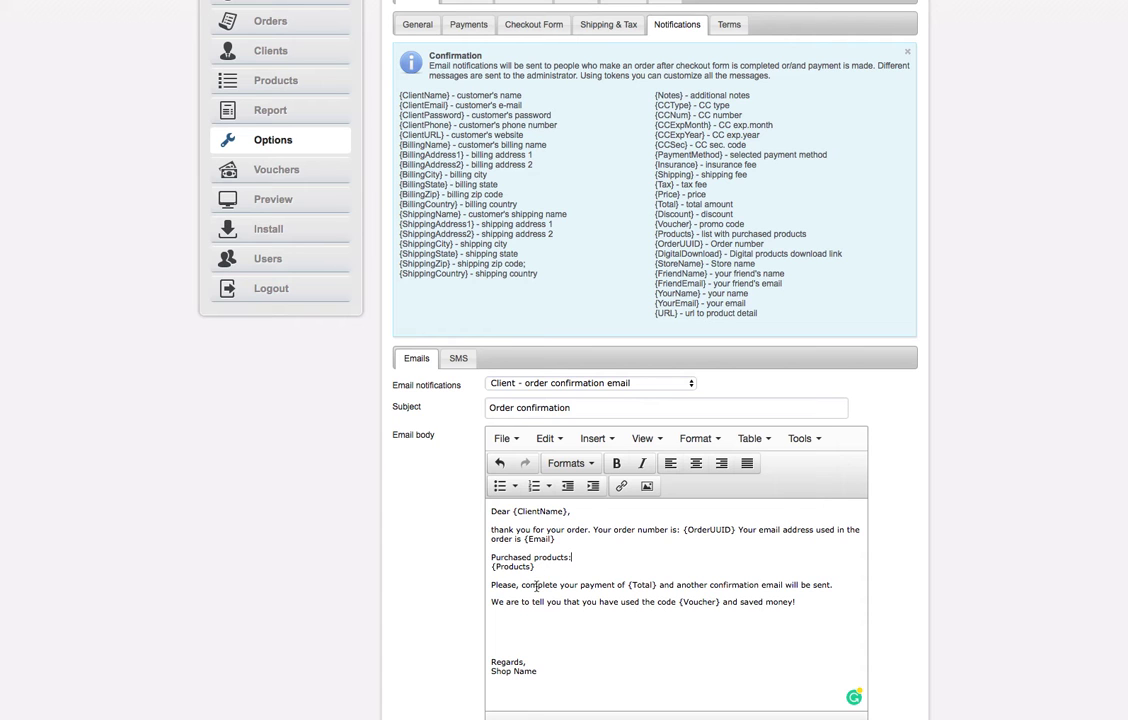
left_click_drag(400, 95, 791, 323)
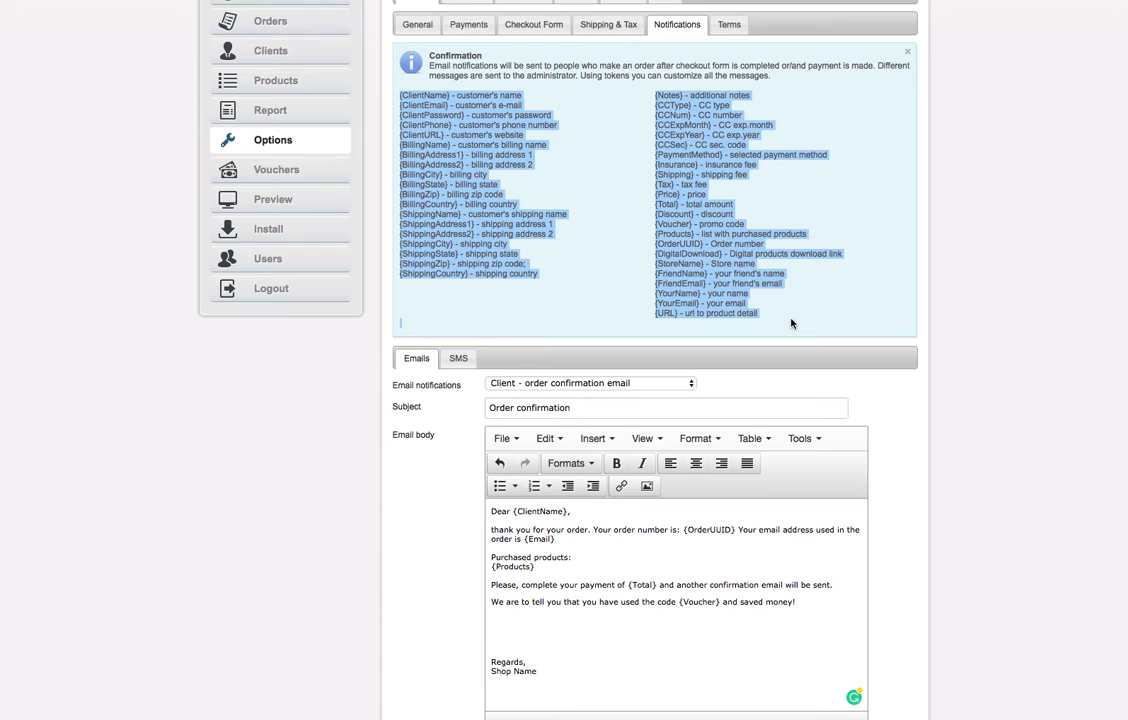
left_click_drag(655, 313, 798, 316)
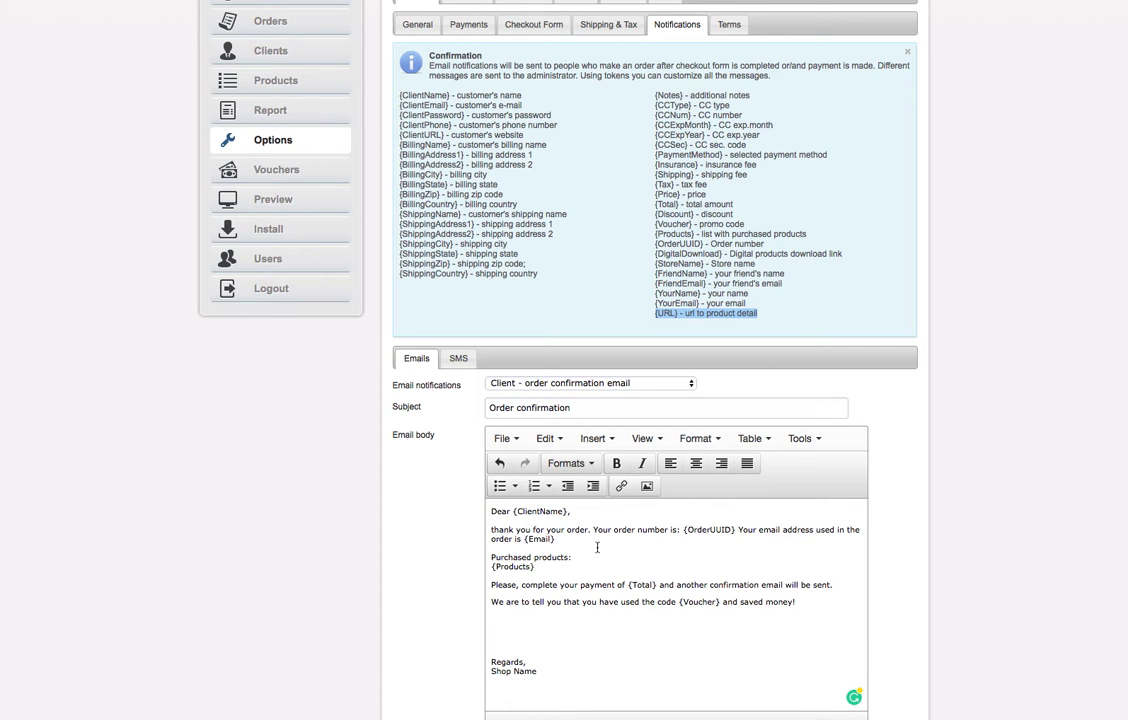
left_click(484, 587)
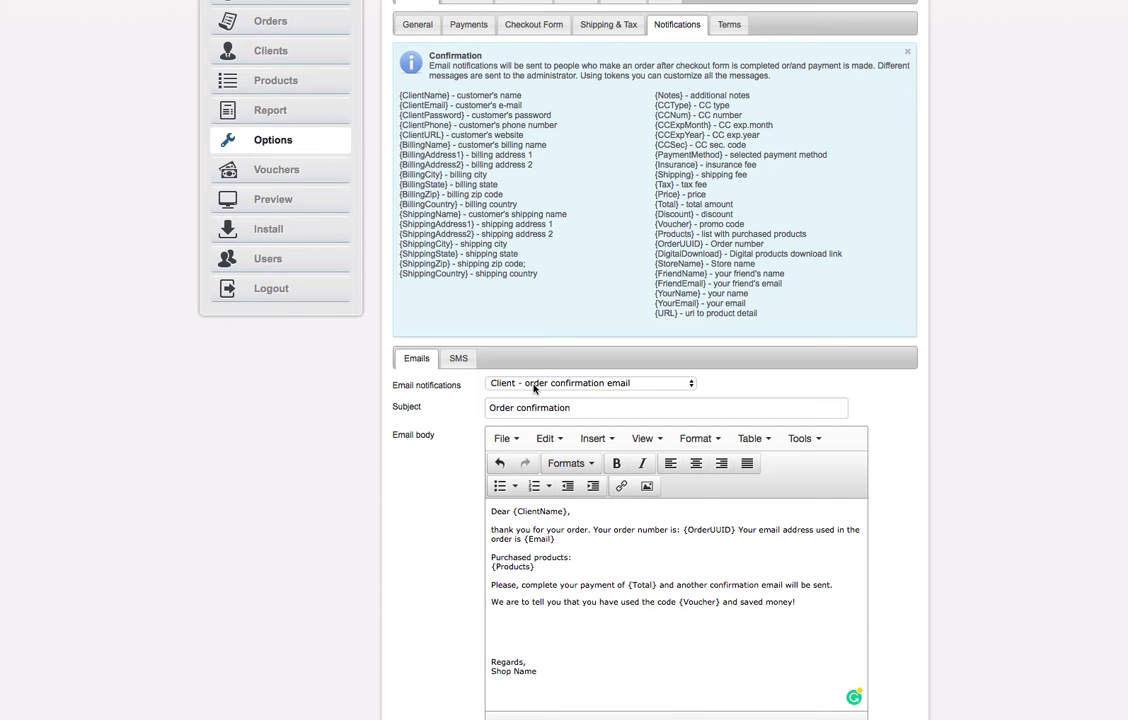
Open the Client - payment confirmation email template and compare it with the available tokens.
scroll(634, 389, "down", 3)
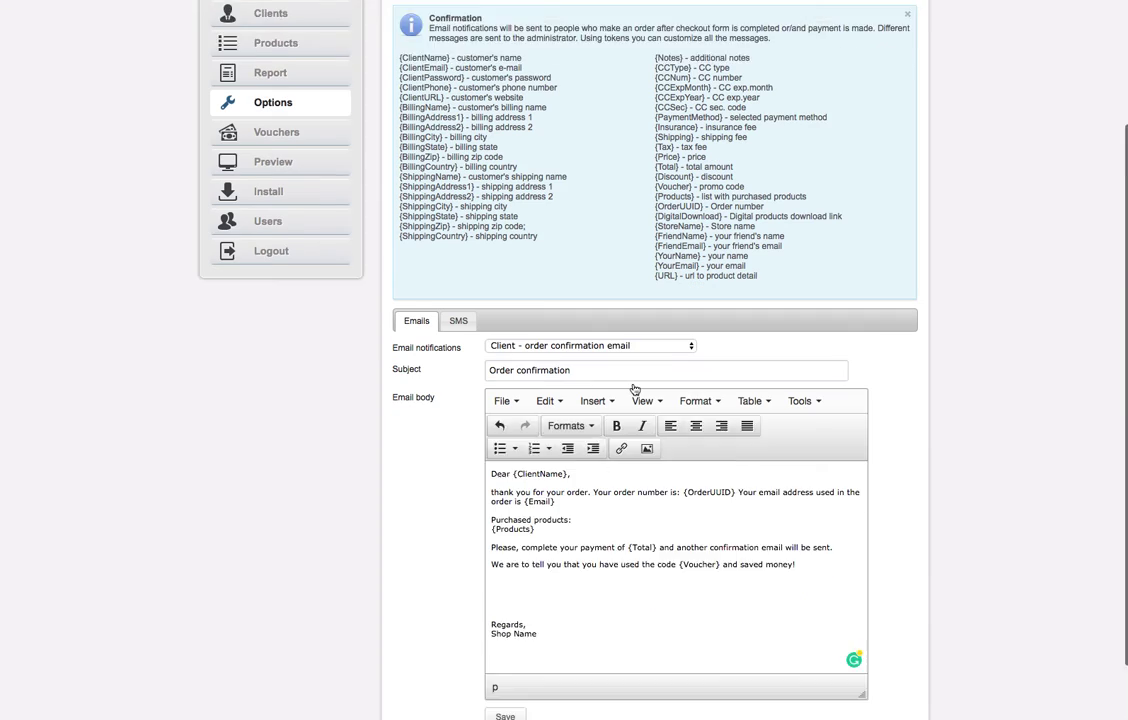
scroll(634, 389, "down", 1)
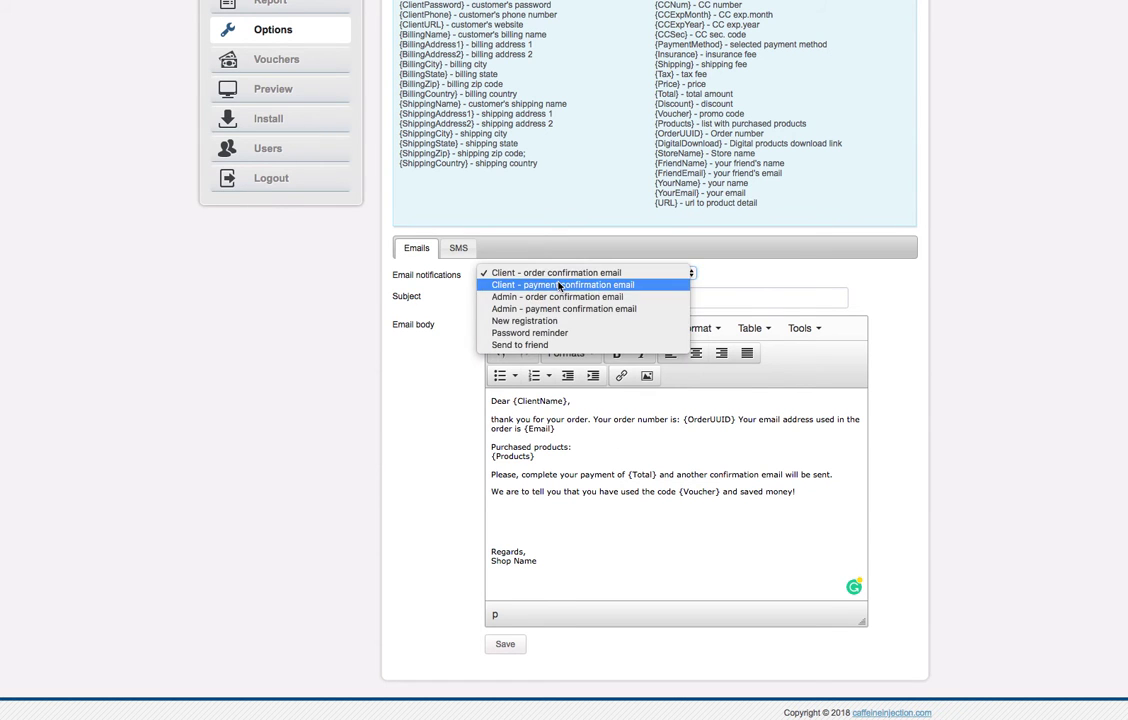
left_click(560, 285)
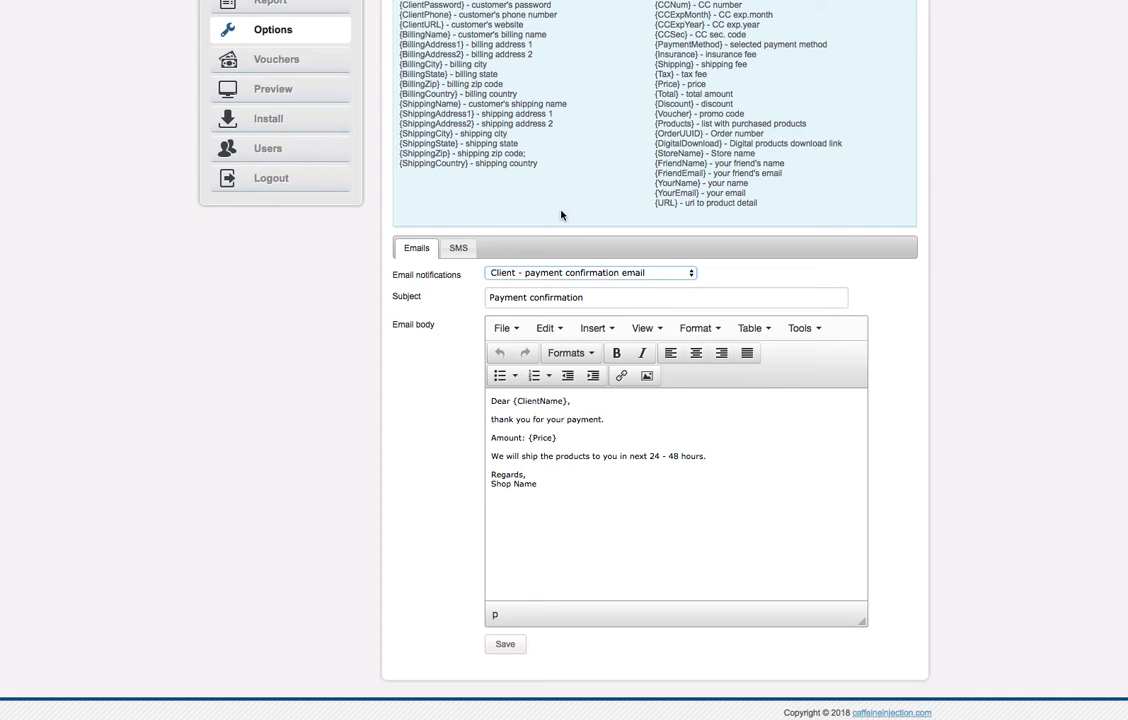
left_click_drag(441, 100, 502, 78)
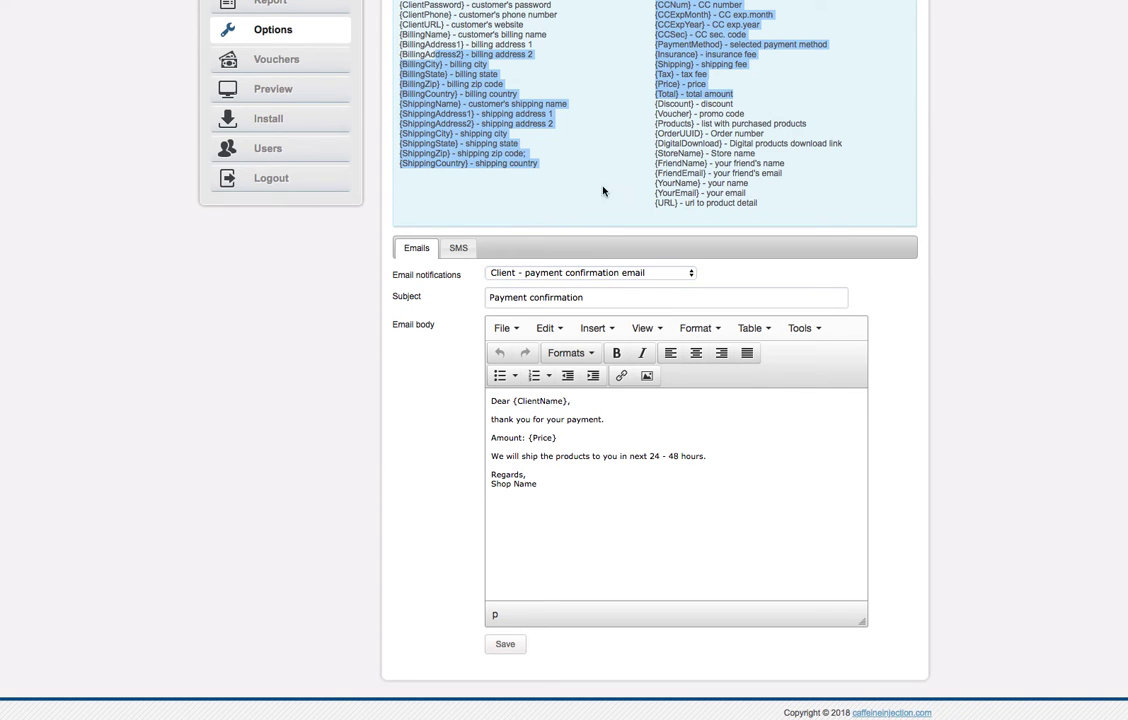
left_click(615, 473)
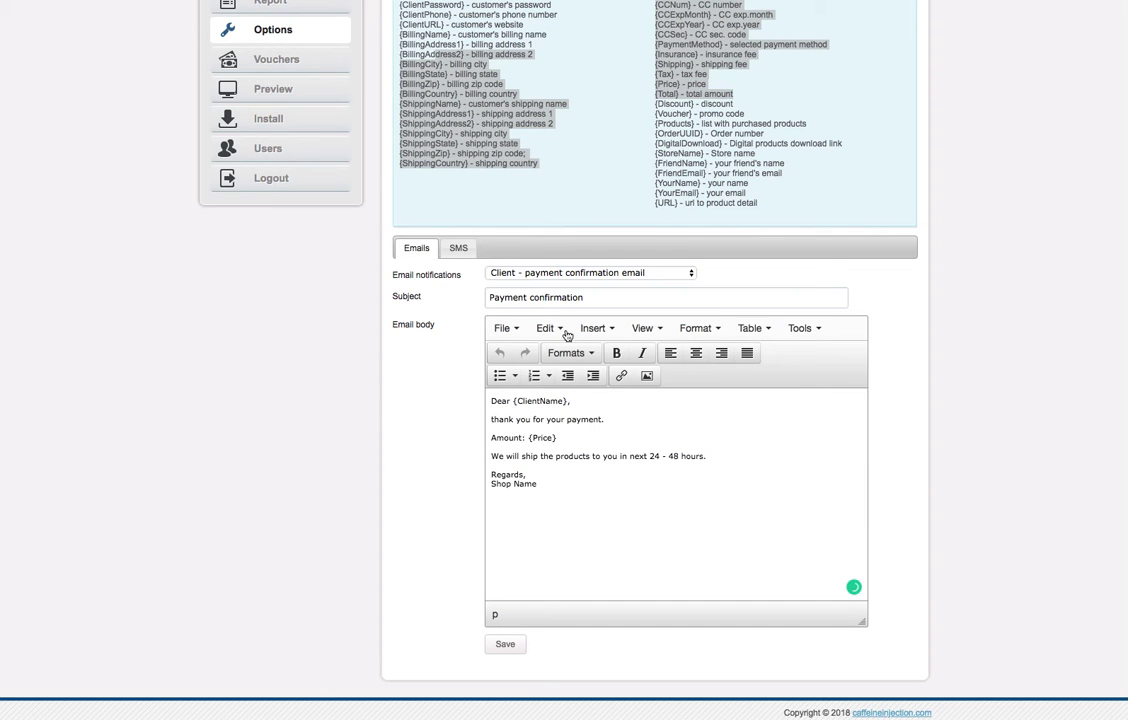
Open the Admin - order confirmation email template and read through all the tokens in its body.
left_click(546, 273)
left_click(547, 288)
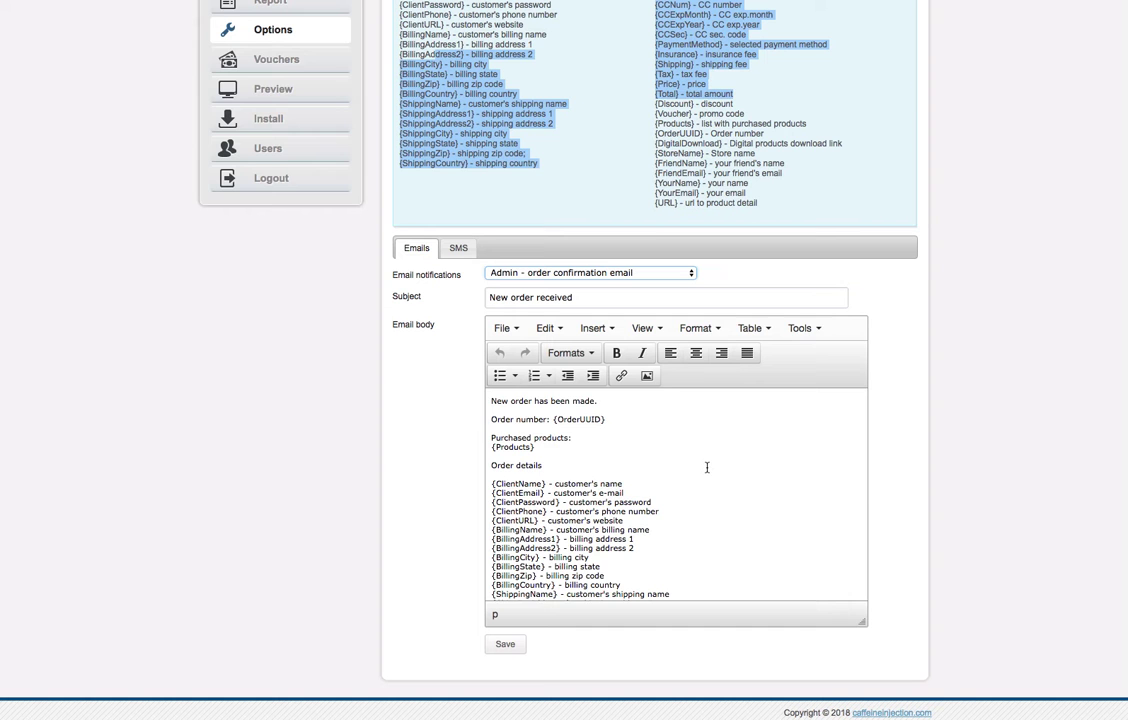
scroll(707, 467, "down", 5)
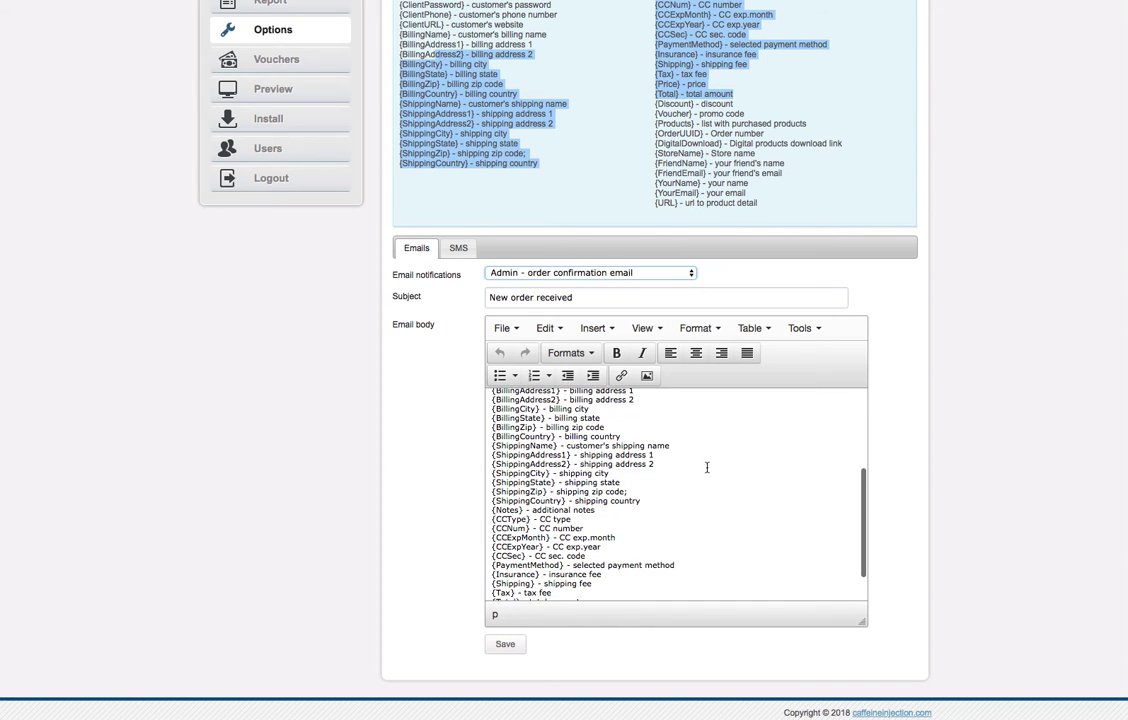
scroll(707, 467, "up", 4)
scroll(706, 466, "down", 1)
scroll(706, 466, "up", 1)
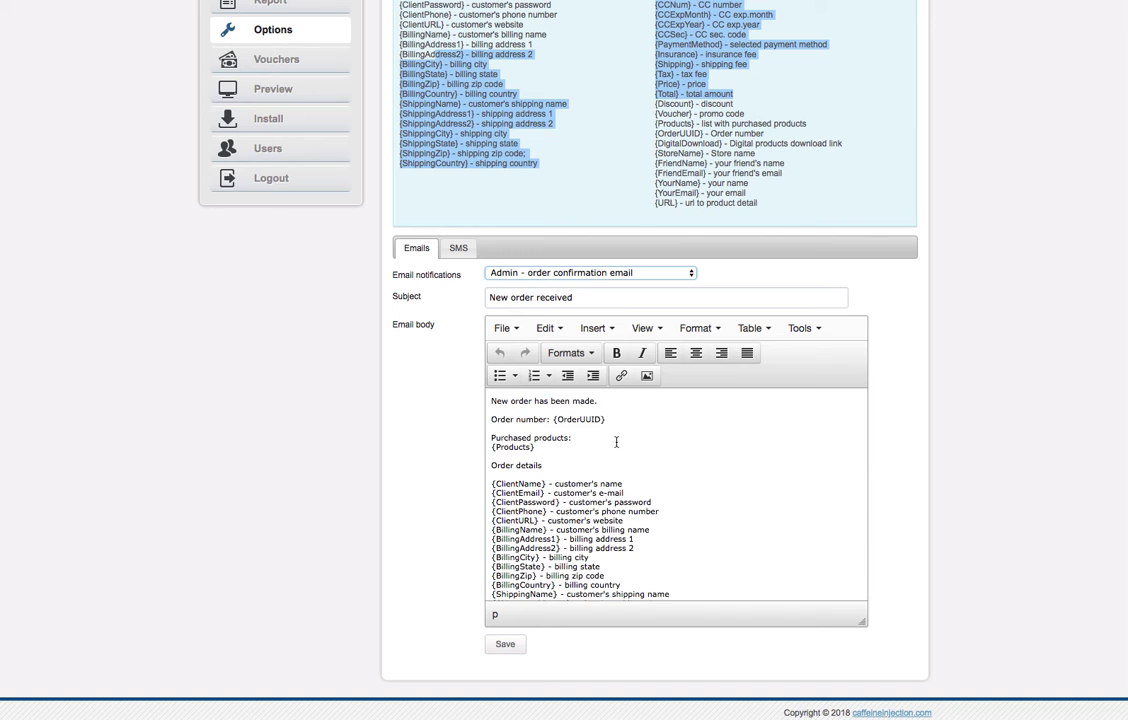
scroll(616, 441, "down", 5)
scroll(616, 441, "down", 3)
scroll(616, 441, "up", 10)
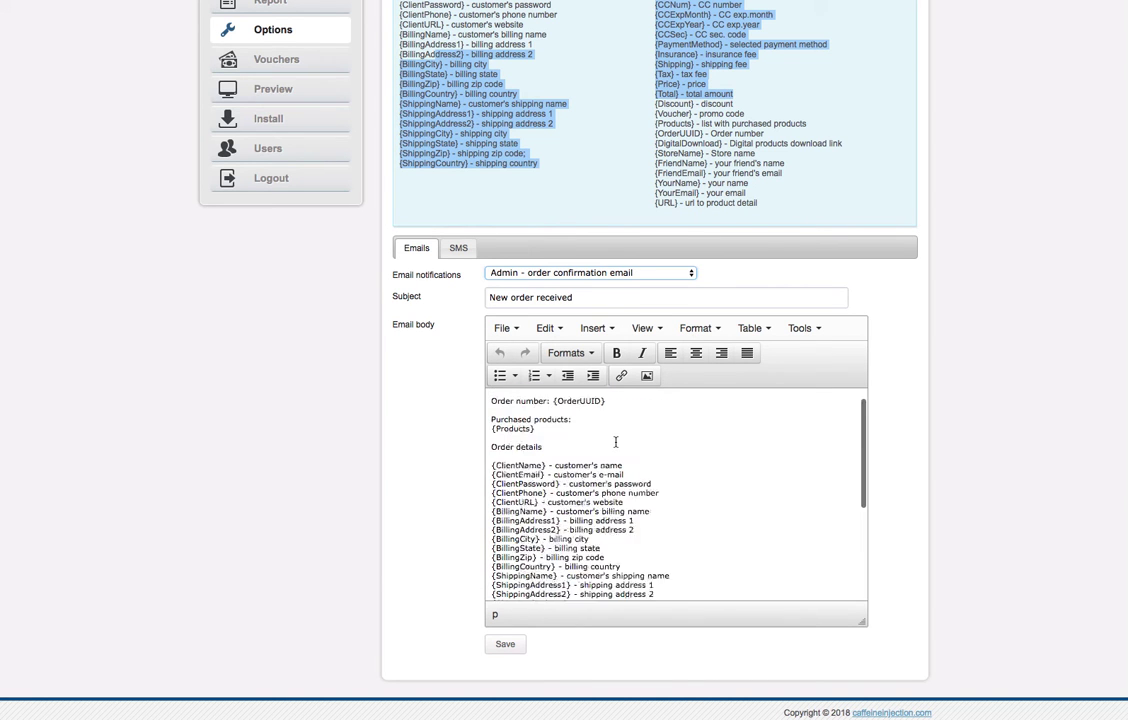
scroll(616, 441, "up", 1)
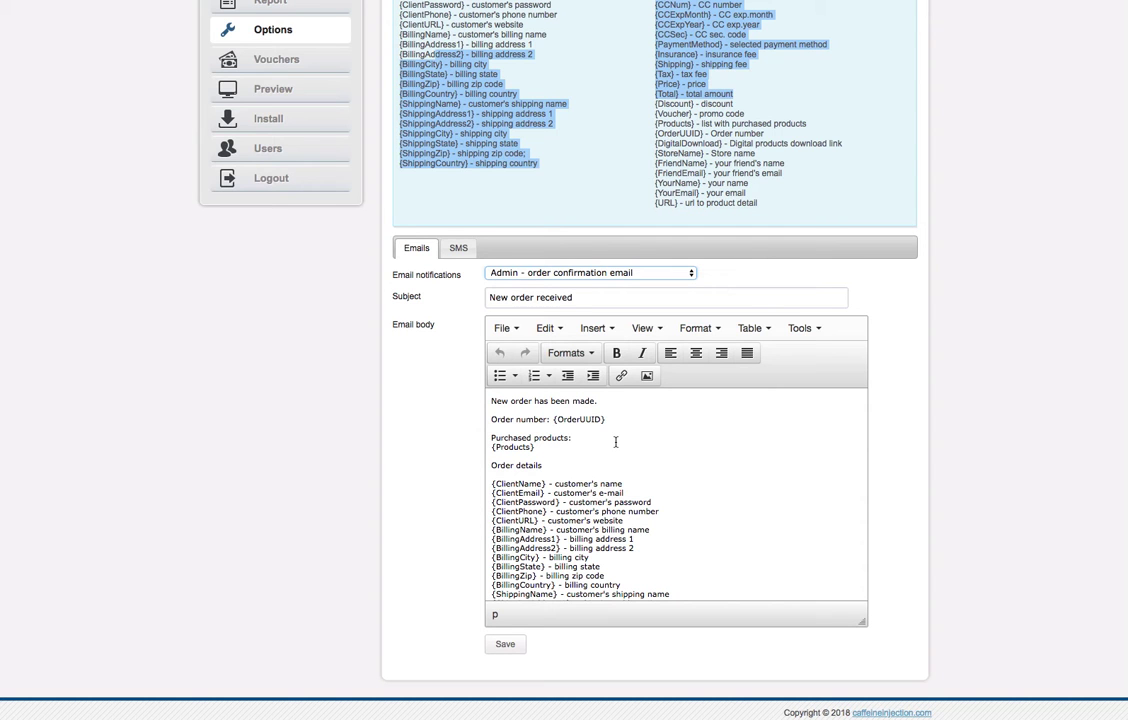
Open the Admin - payment confirmation email template to view its subject and body.
left_click(584, 274)
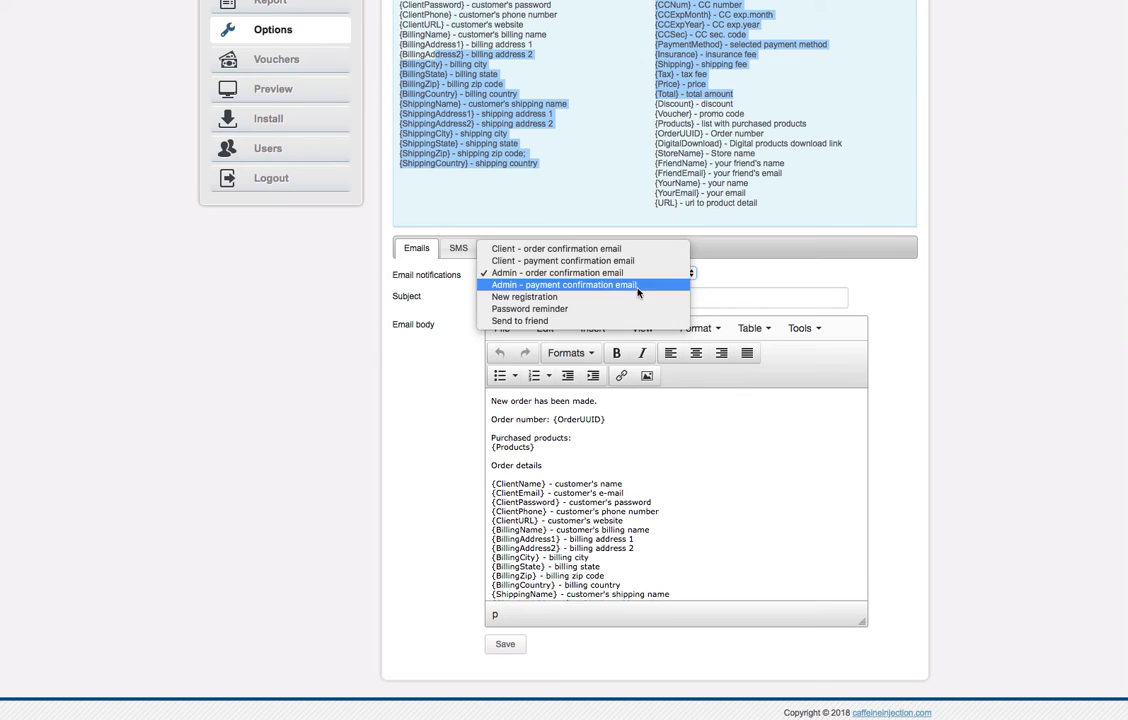
left_click(558, 286)
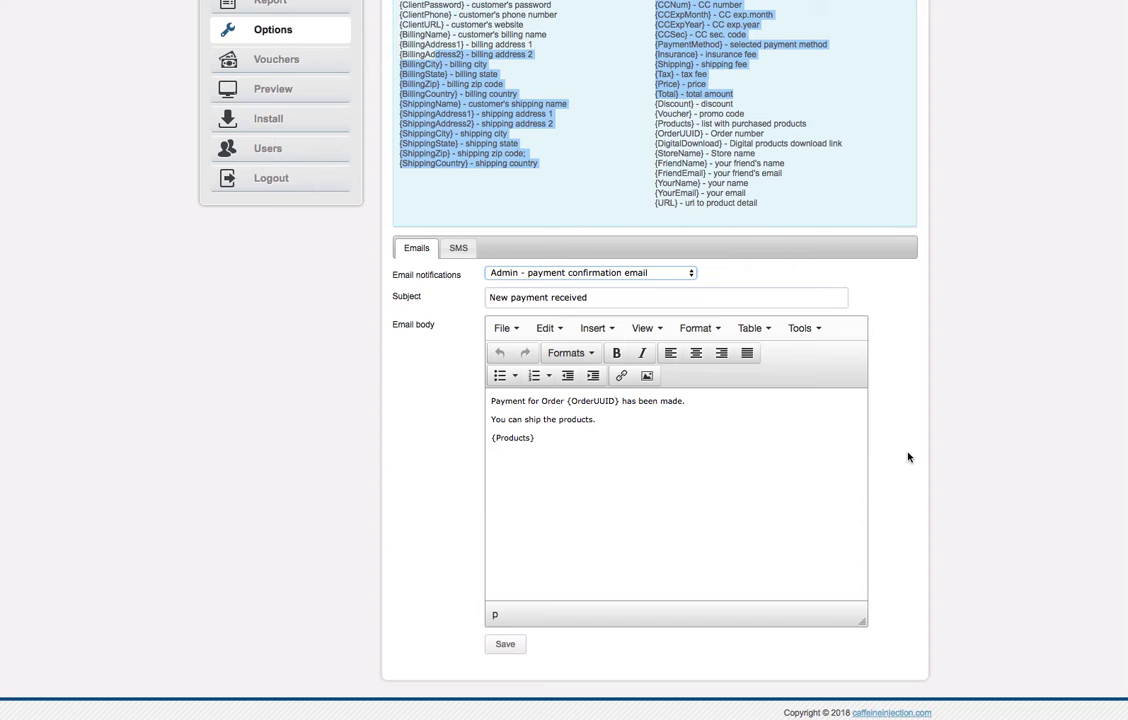
scroll(908, 457, "up", 3)
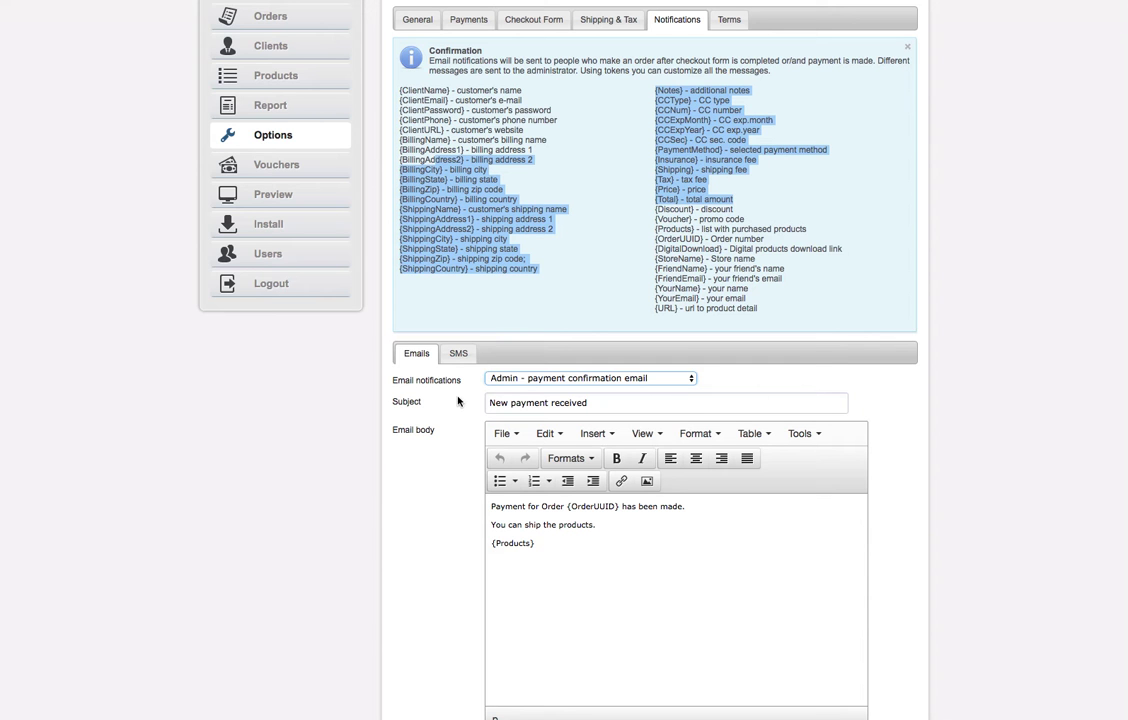
Return to the Admin - order confirmation email template and examine its order details down to the {Voucher} token.
left_click(590, 378)
key("Up")
key("Return")
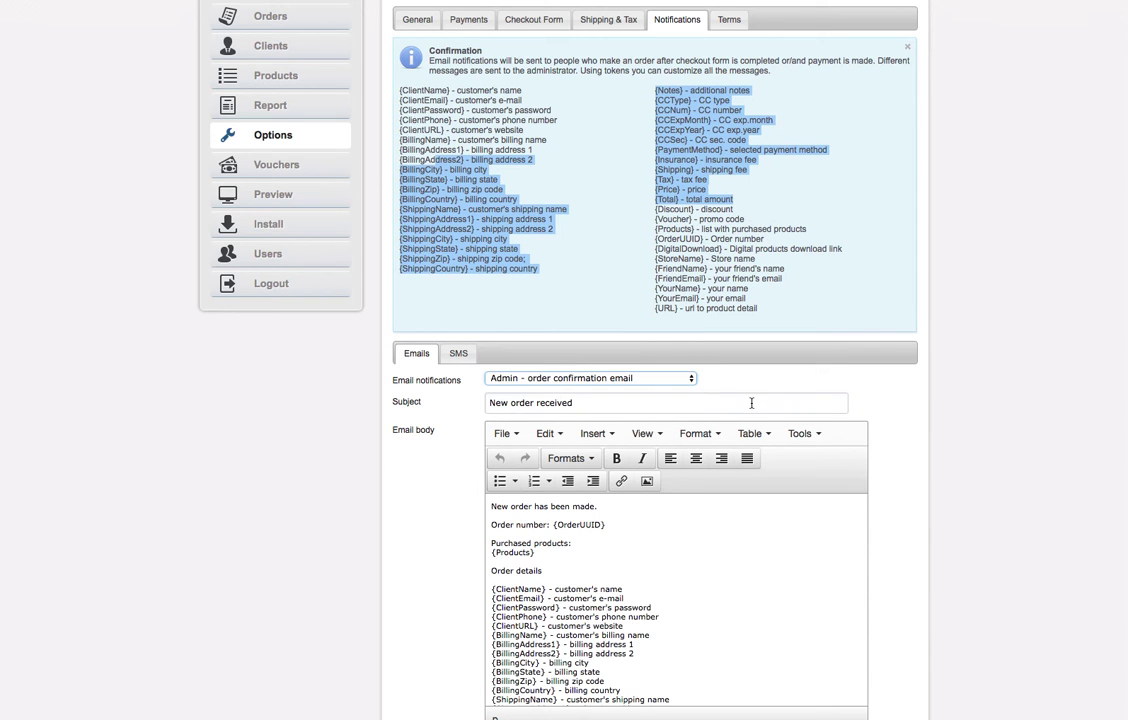
scroll(718, 526, "down", 5)
scroll(718, 526, "down", 2)
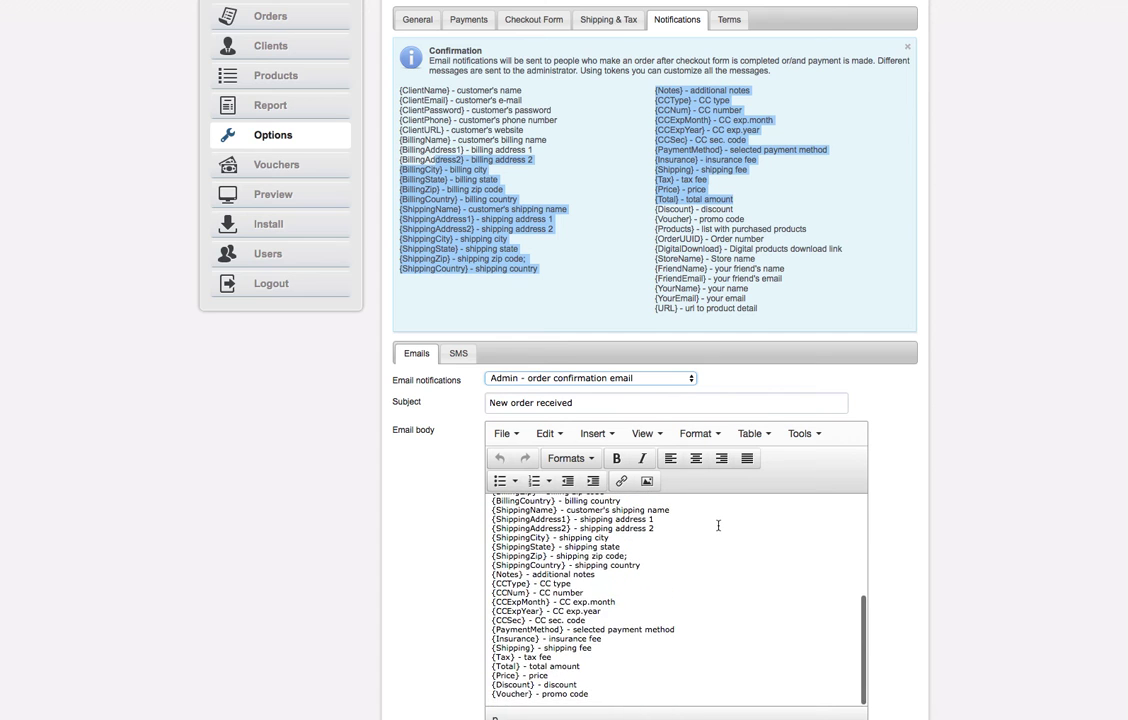
scroll(718, 526, "down", 2)
scroll(718, 526, "up", 4)
scroll(718, 526, "up", 2)
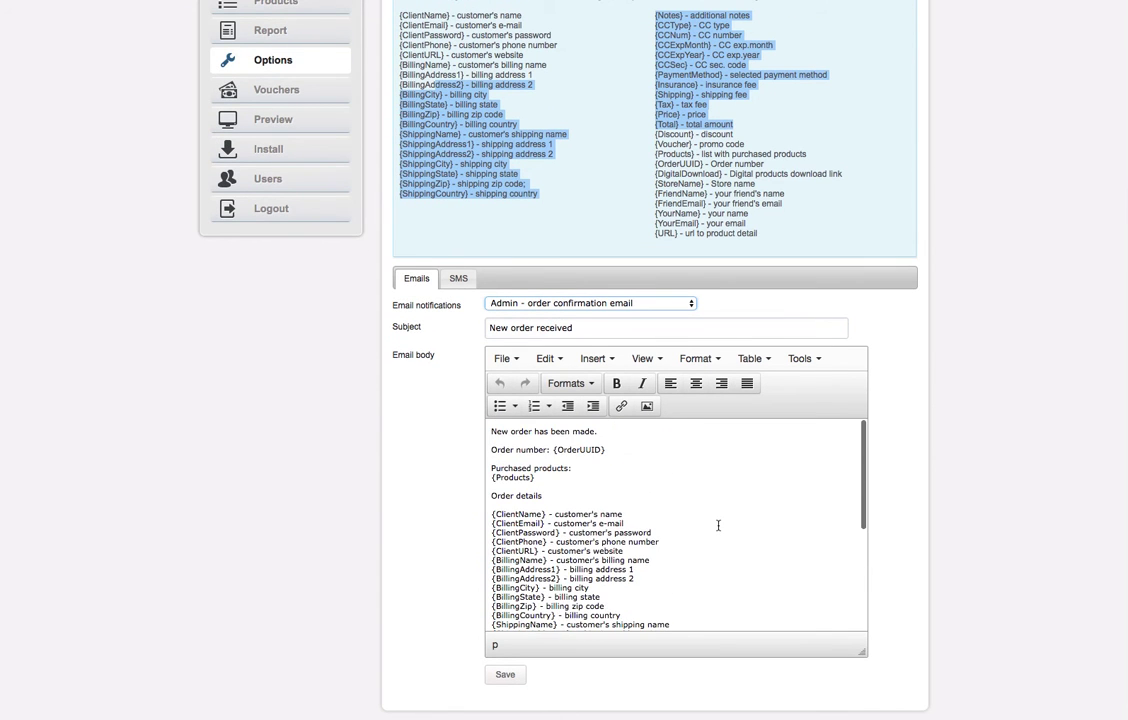
scroll(718, 526, "up", 2)
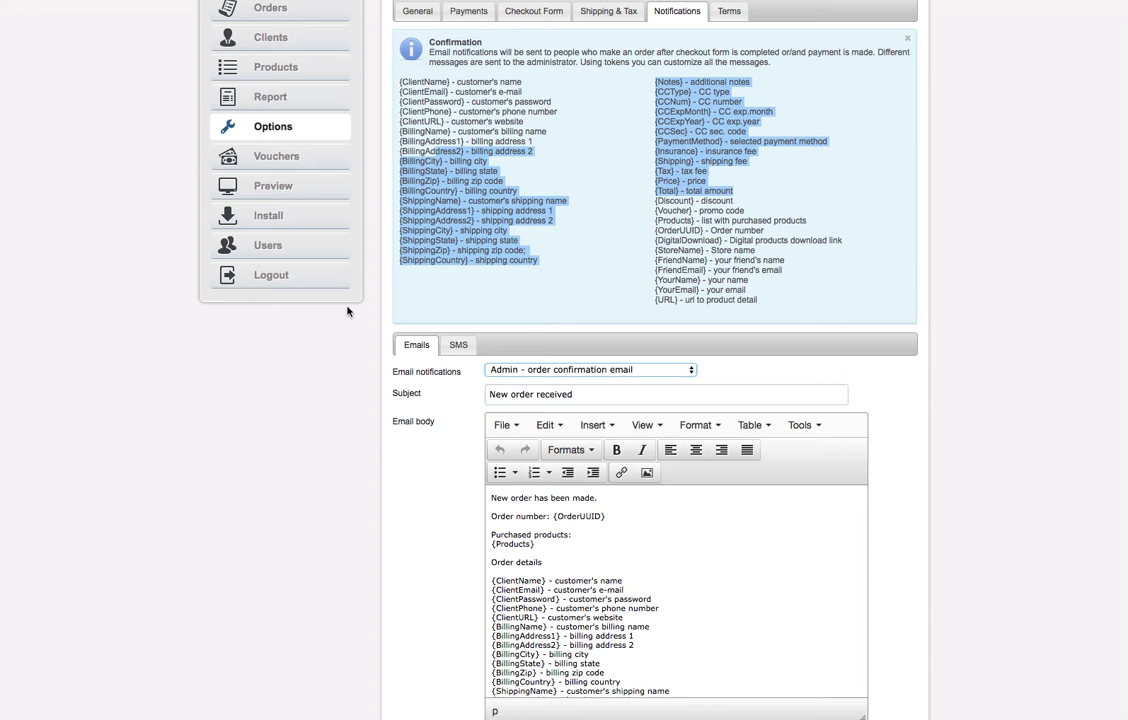
Open the Client - payment confirmation email template and add "Download your purchase here:" below the signature.
left_click(560, 370)
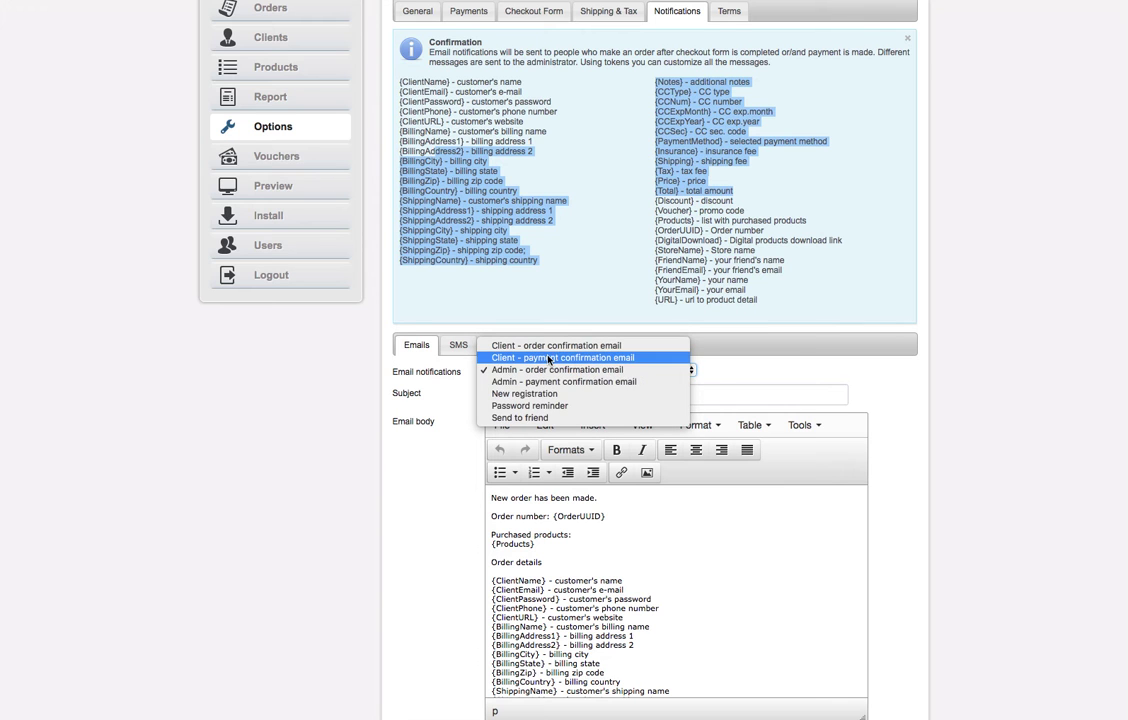
left_click(562, 357)
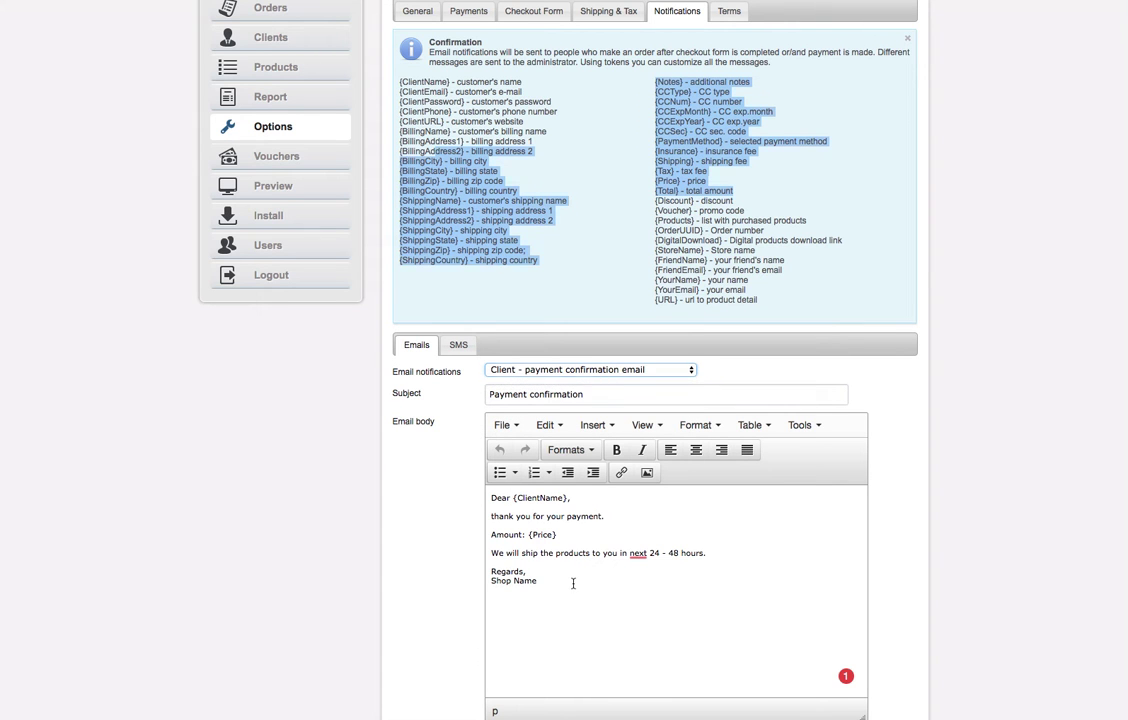
left_click(584, 582)
key("Return")
key("Return")
type("Download your p")
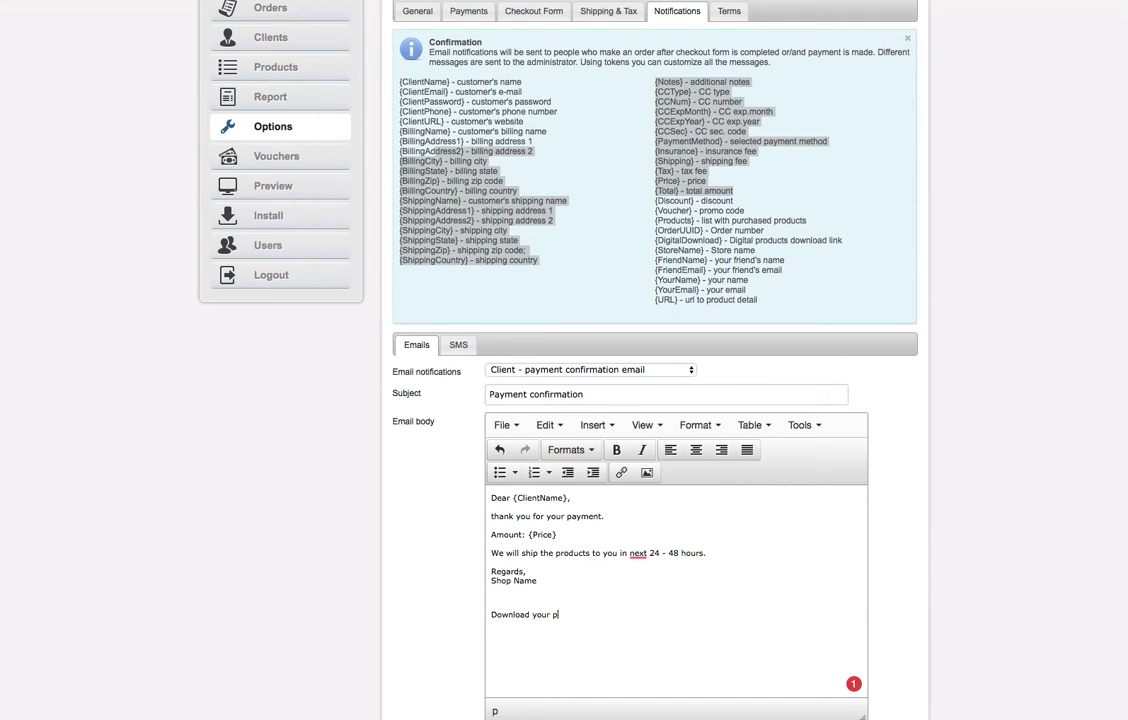
type("urchase here:")
Copy the {DigitalDownload} token from the token list to the end of the "Download your purchase here:" line.
left_click(690, 186)
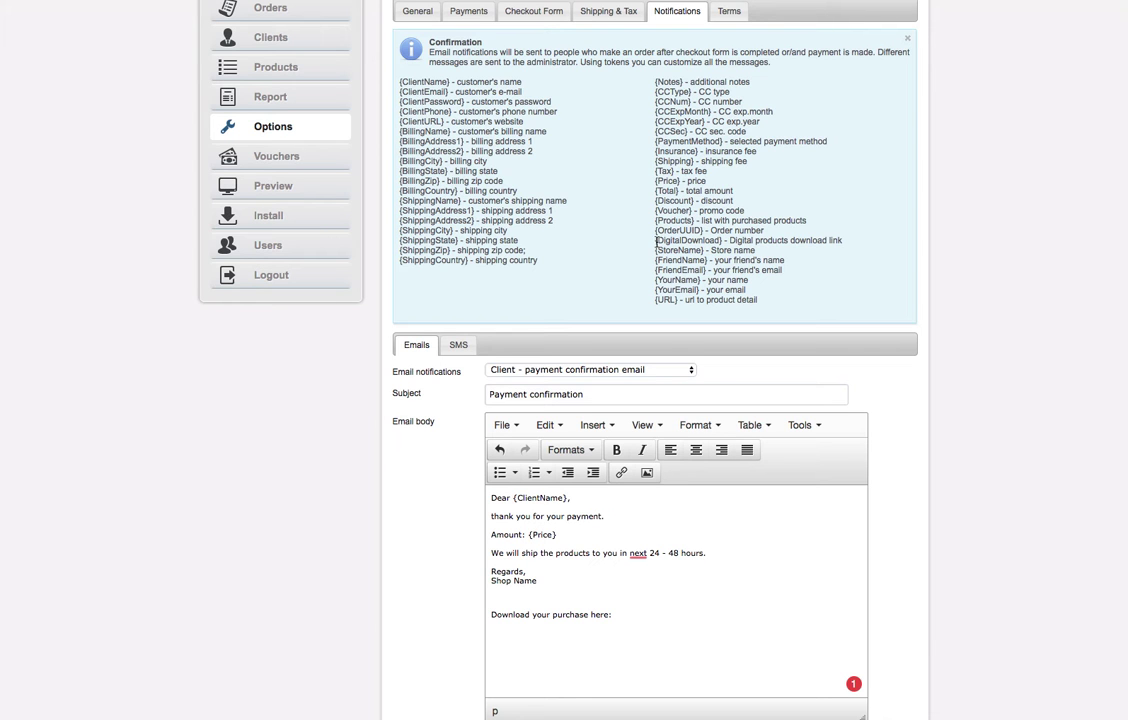
left_click_drag(656, 241, 722, 241)
key("ctrl+c")
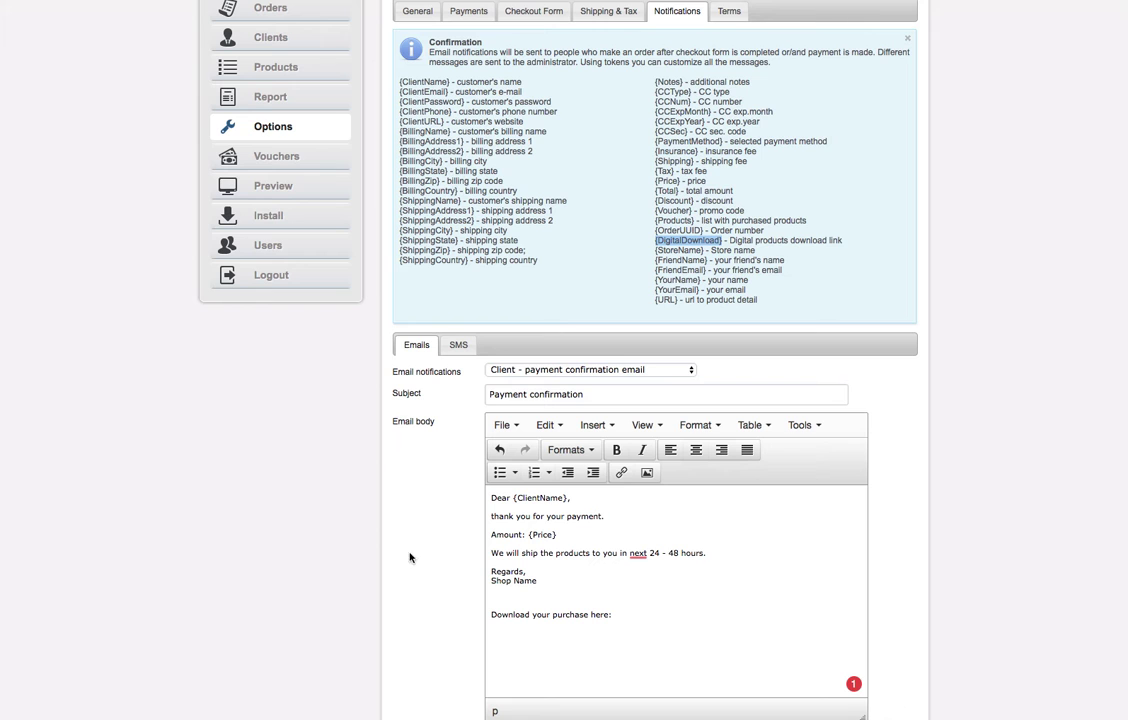
left_click(669, 615)
key("ctrl+v")
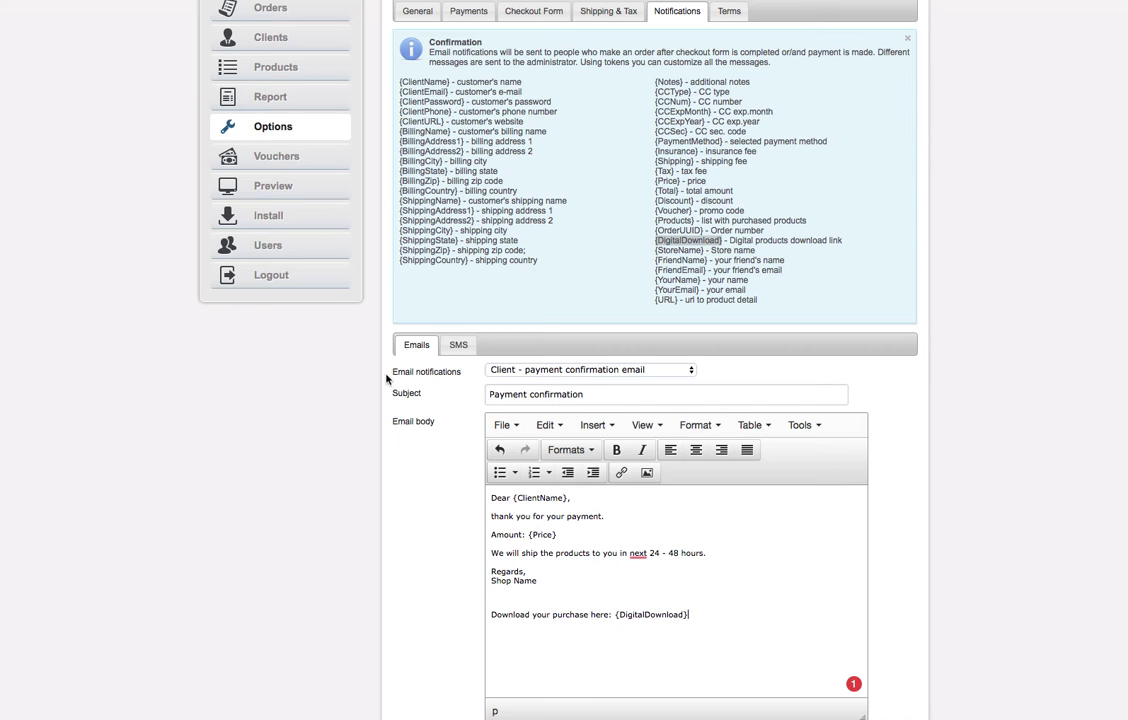
Delete the download line from below the signature in the client payment confirmation email.
left_click(488, 622, "shift")
key("BackSpace")
key("BackSpace")
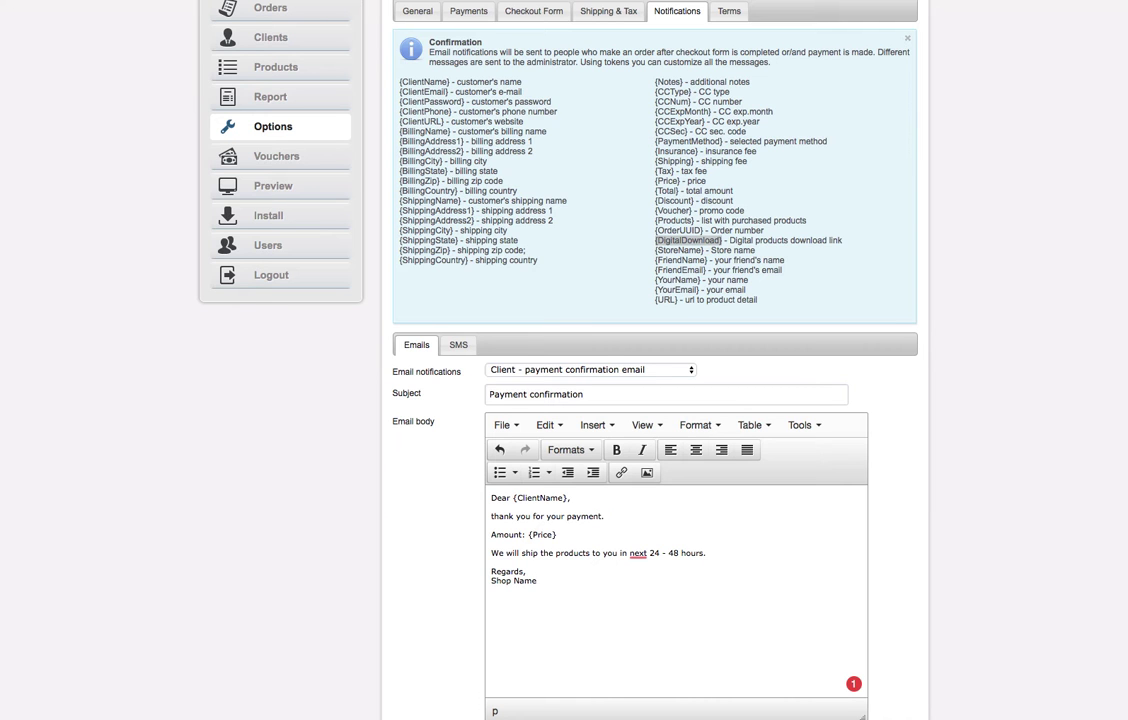
Open the New registration email template.
left_click(505, 621)
left_click(559, 370)
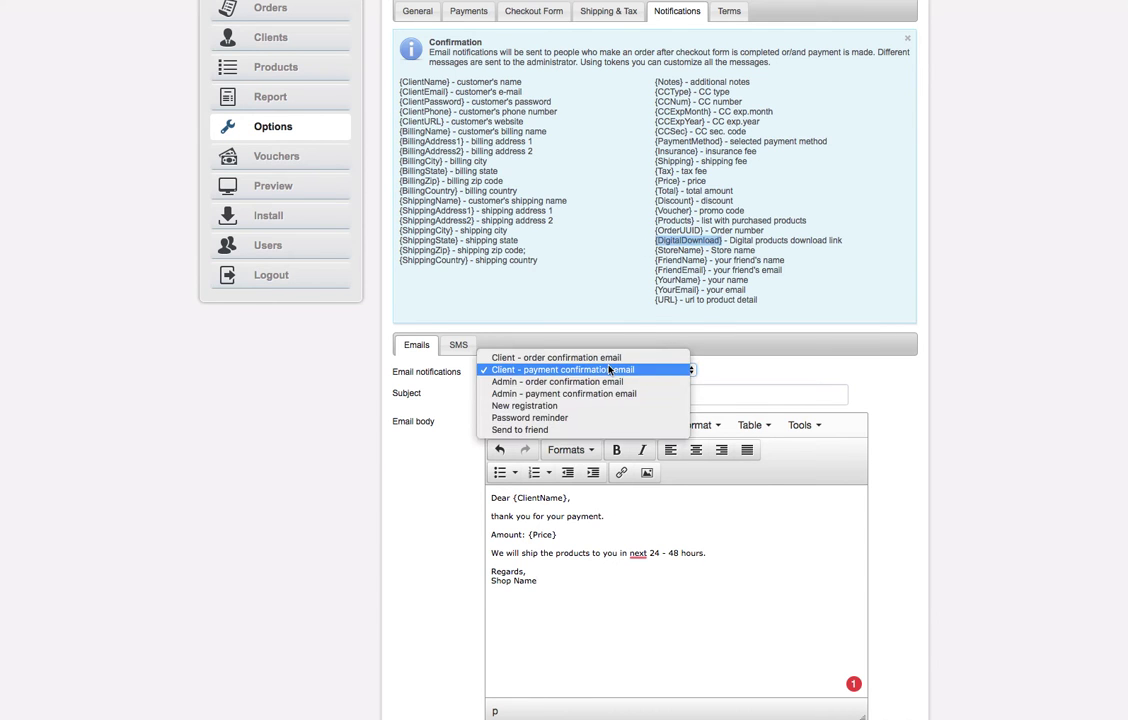
left_click(527, 406)
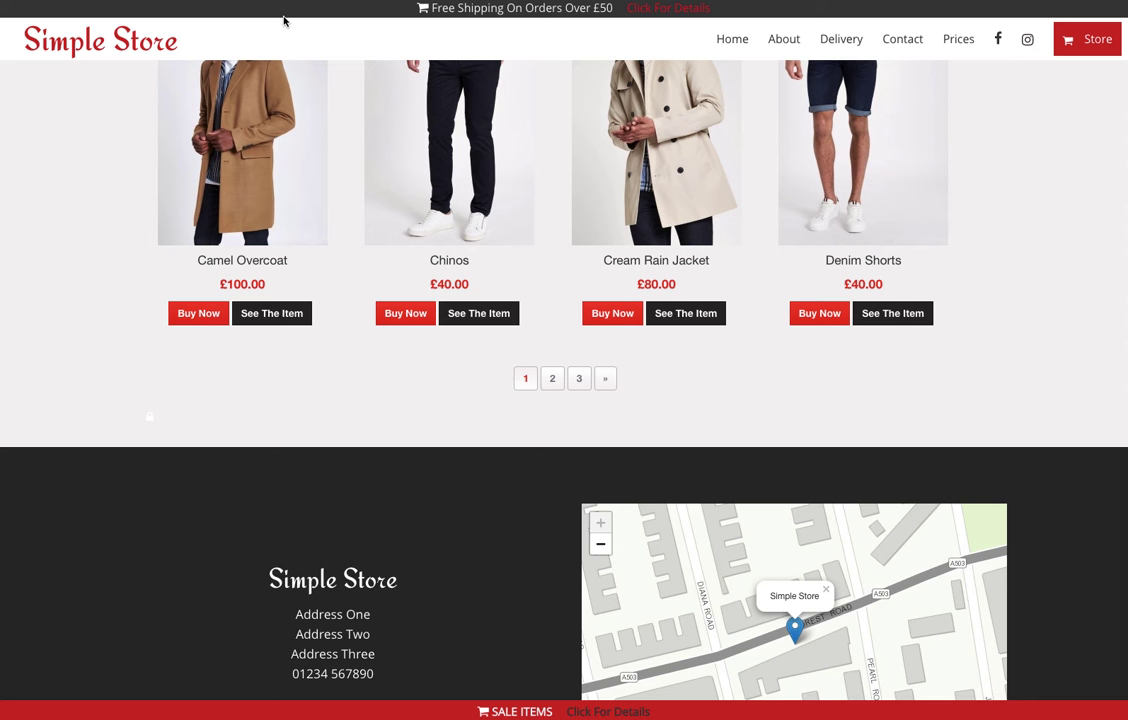
Look over the product listings on the Simple Store storefront and return to the New registration email template.
scroll(620, 334, "up", 1)
scroll(620, 334, "up", 15)
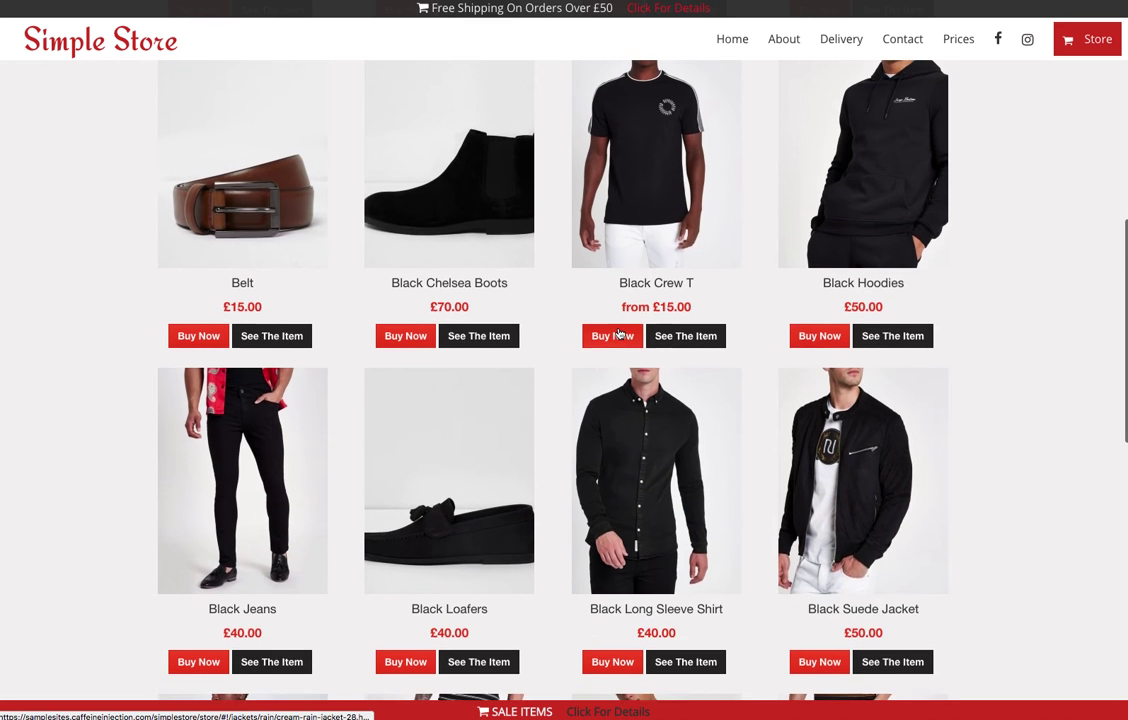
scroll(620, 334, "up", 3)
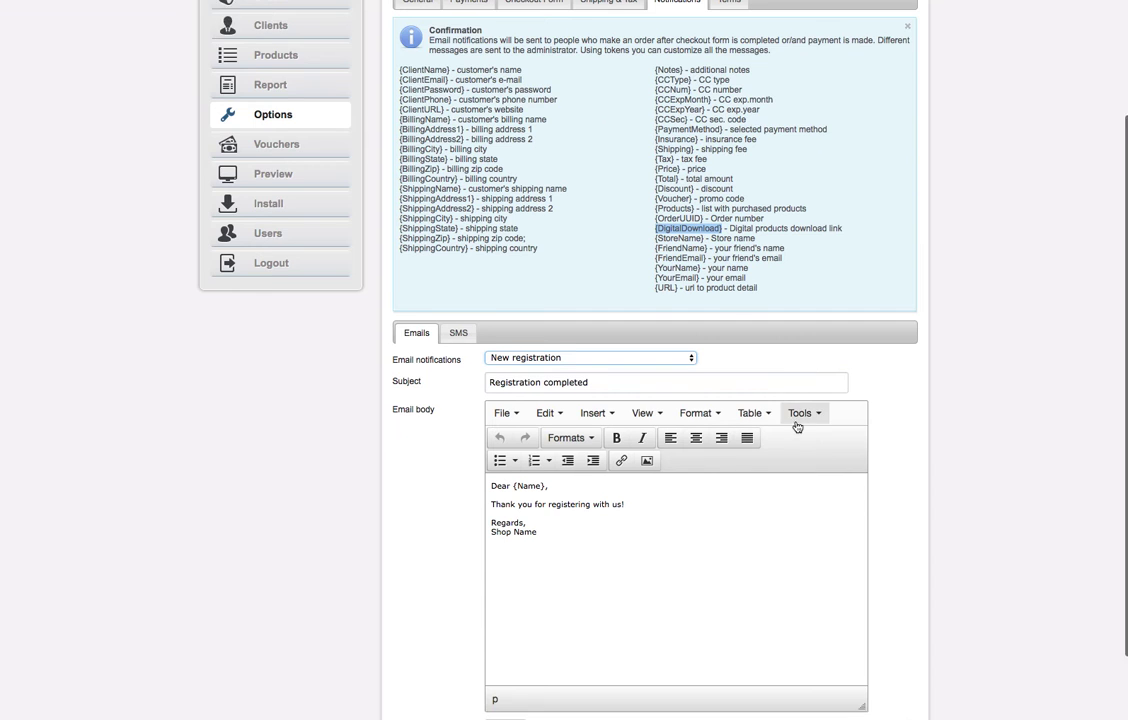
scroll(700, 480, "down", 1)
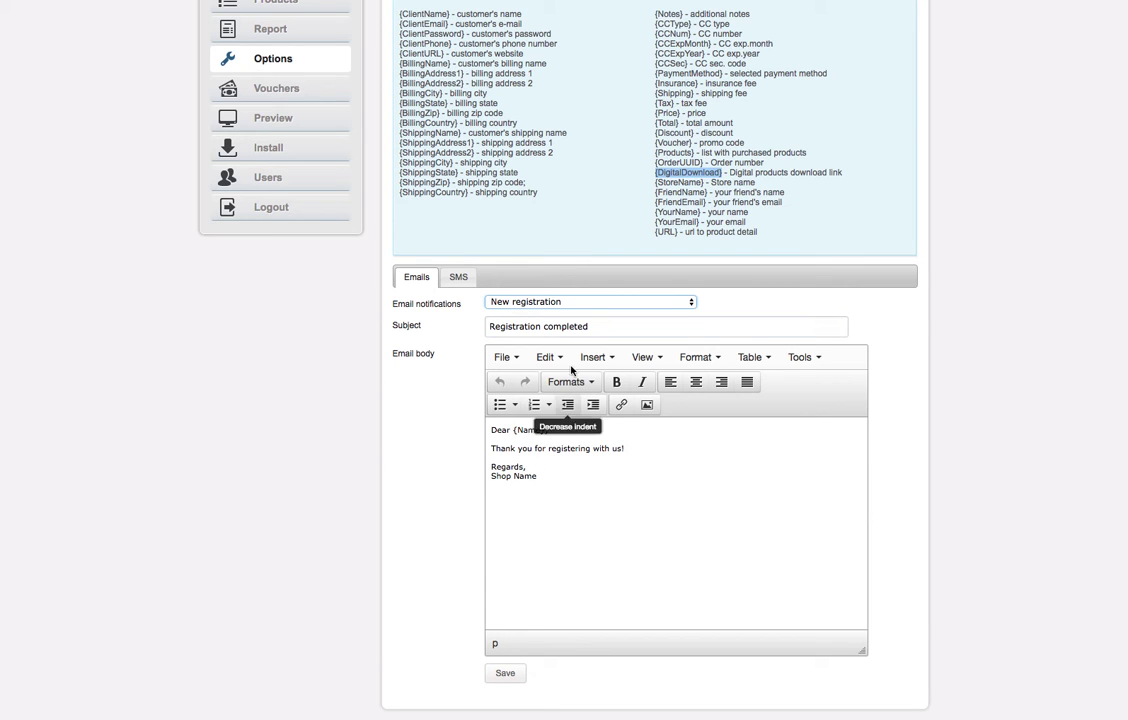
Review the Password reminder email template and open the Send to friend template.
left_click(562, 302)
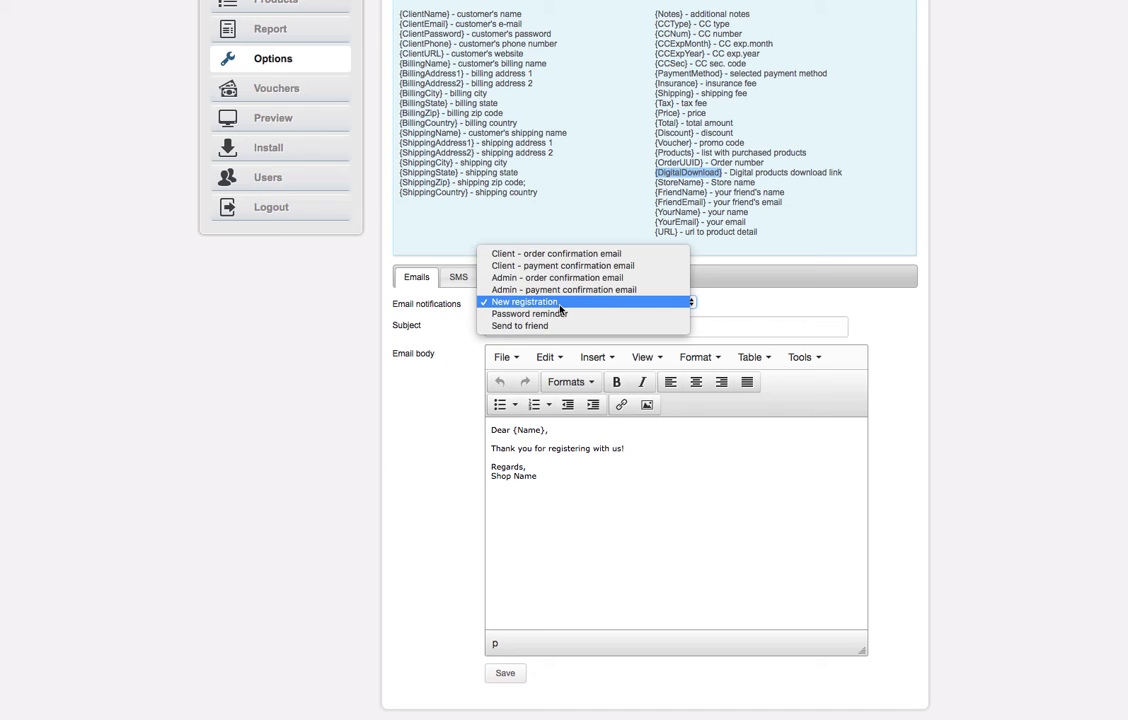
left_click(545, 314)
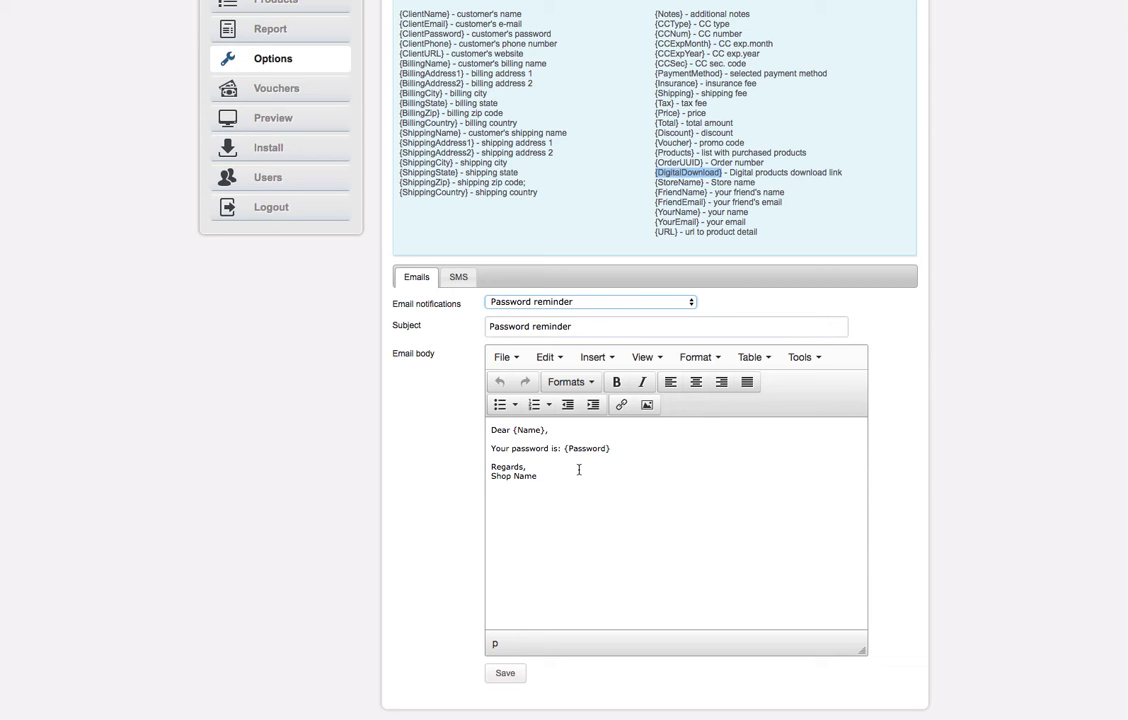
left_click(549, 301)
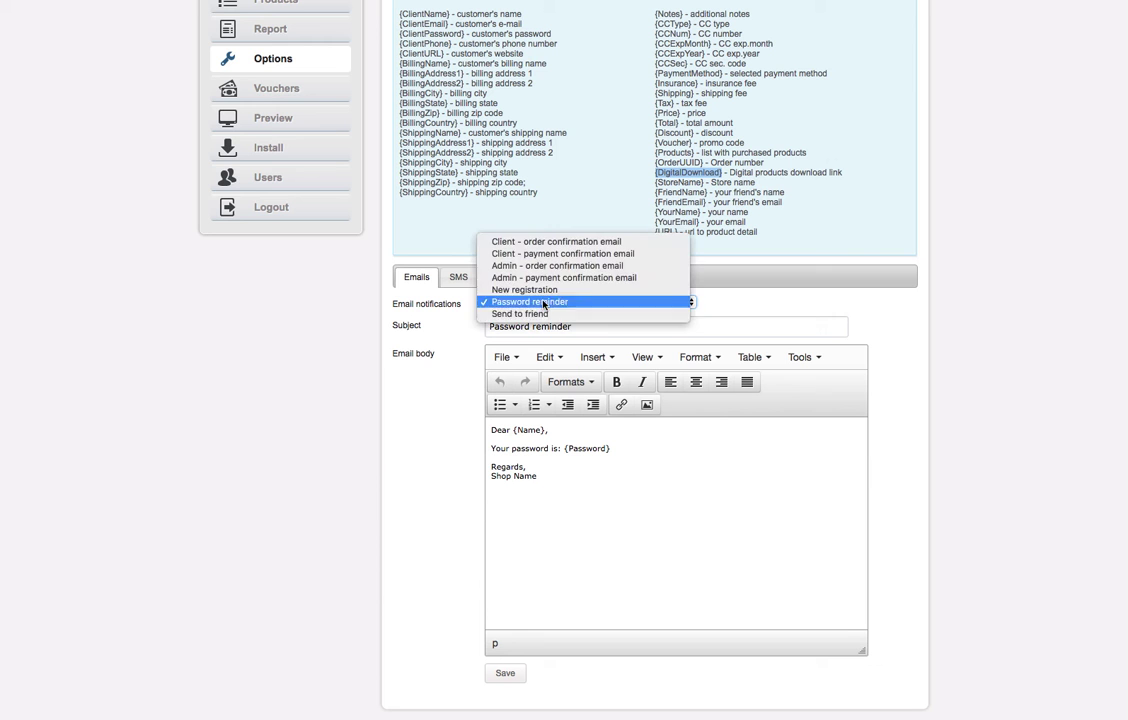
left_click(540, 314)
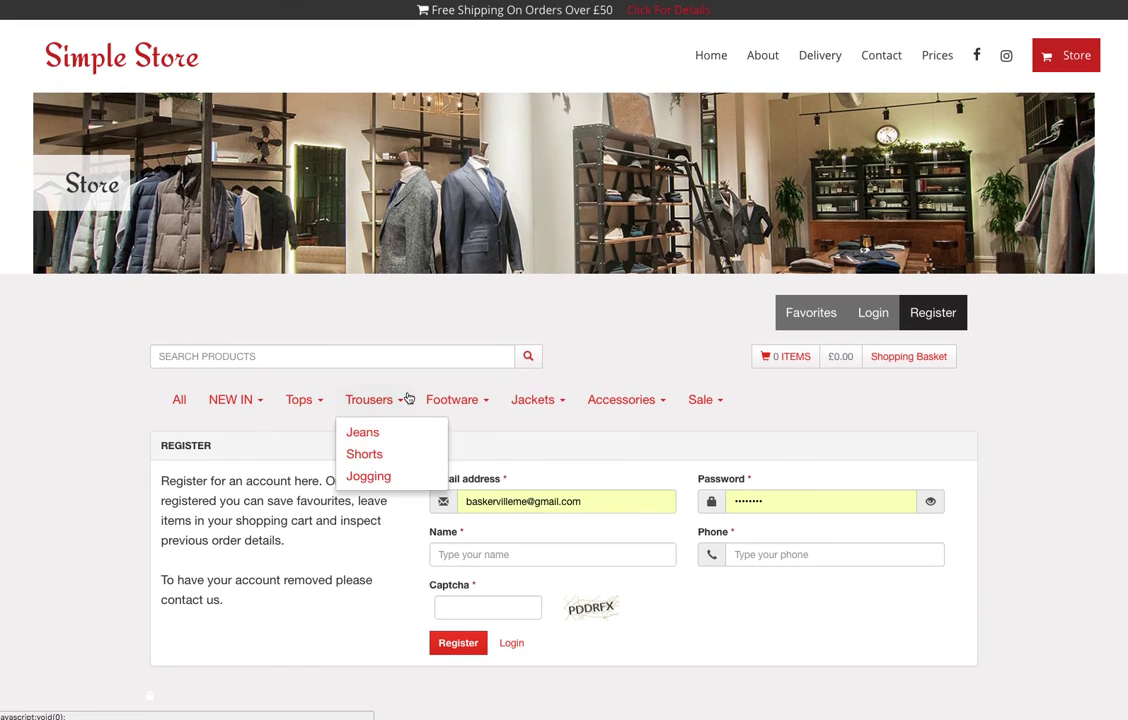
Browse all products on the Simple Store storefront and return to the Send to friend email template.
left_click(179, 397)
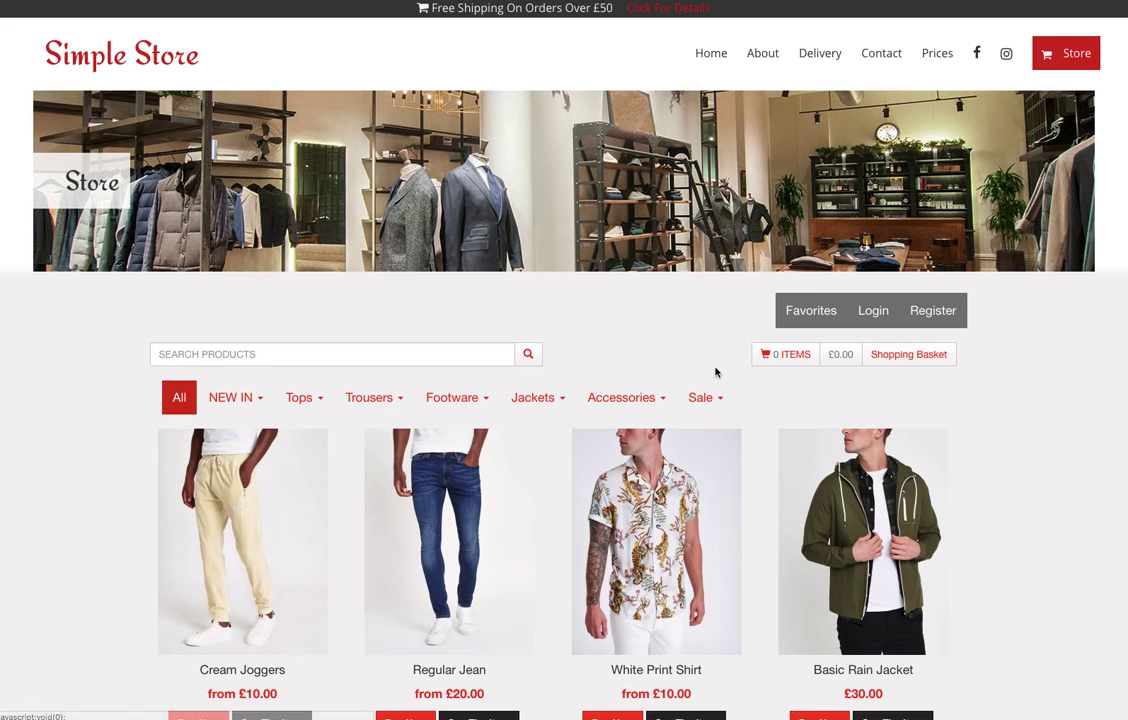
scroll(716, 373, "down", 5)
left_click(716, 373)
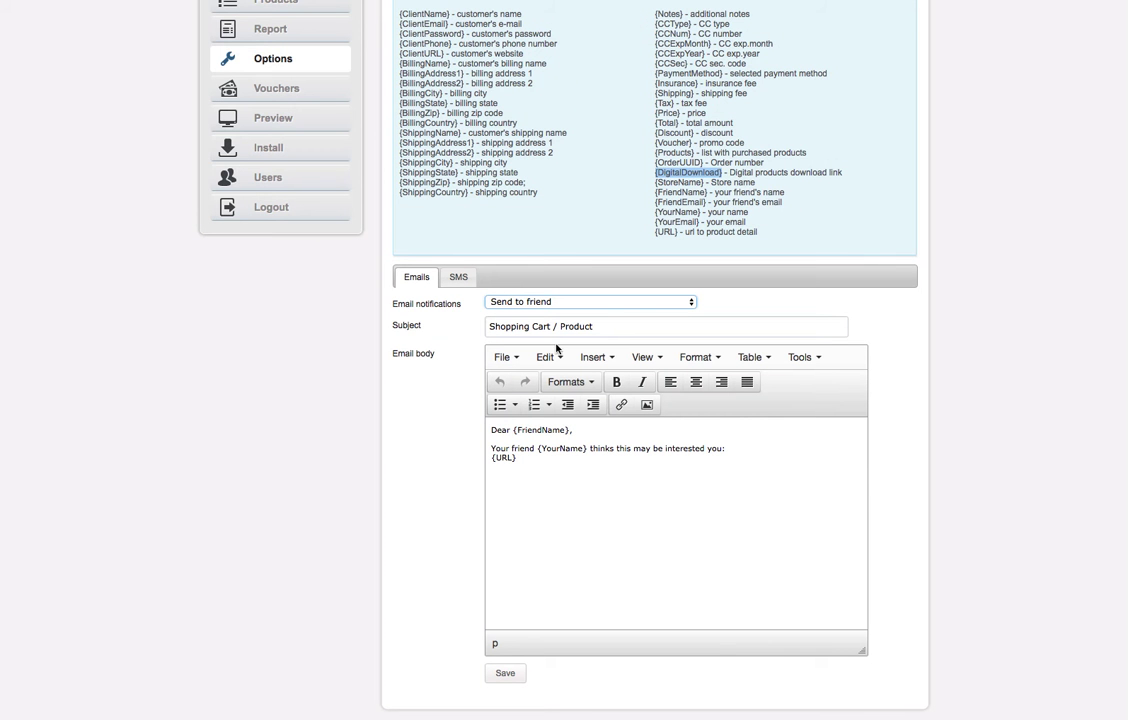
Add the line "Purchase this item and get 10% off using this code:" below the {URL} token in the Send to friend email.
left_click(568, 489)
key("Return")
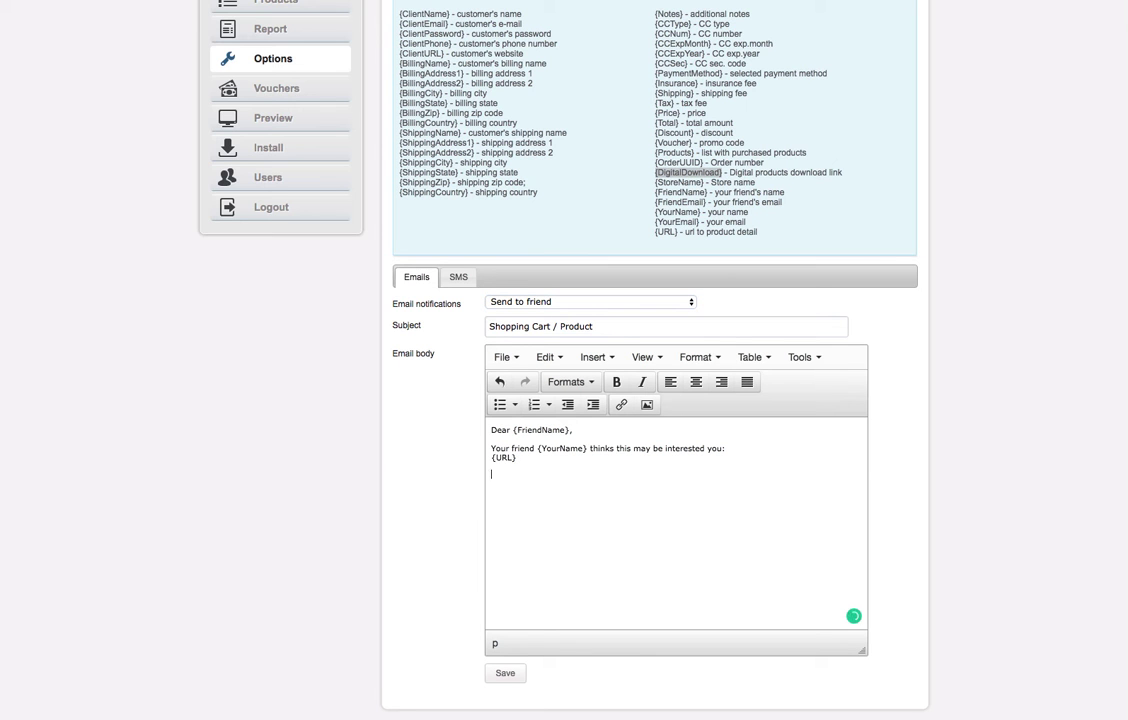
type("Get")
key("BackSpace")
key("BackSpace")
key("BackSpace")
key("BackSpace")
type("Purchase this item and get 10% off using this code:")
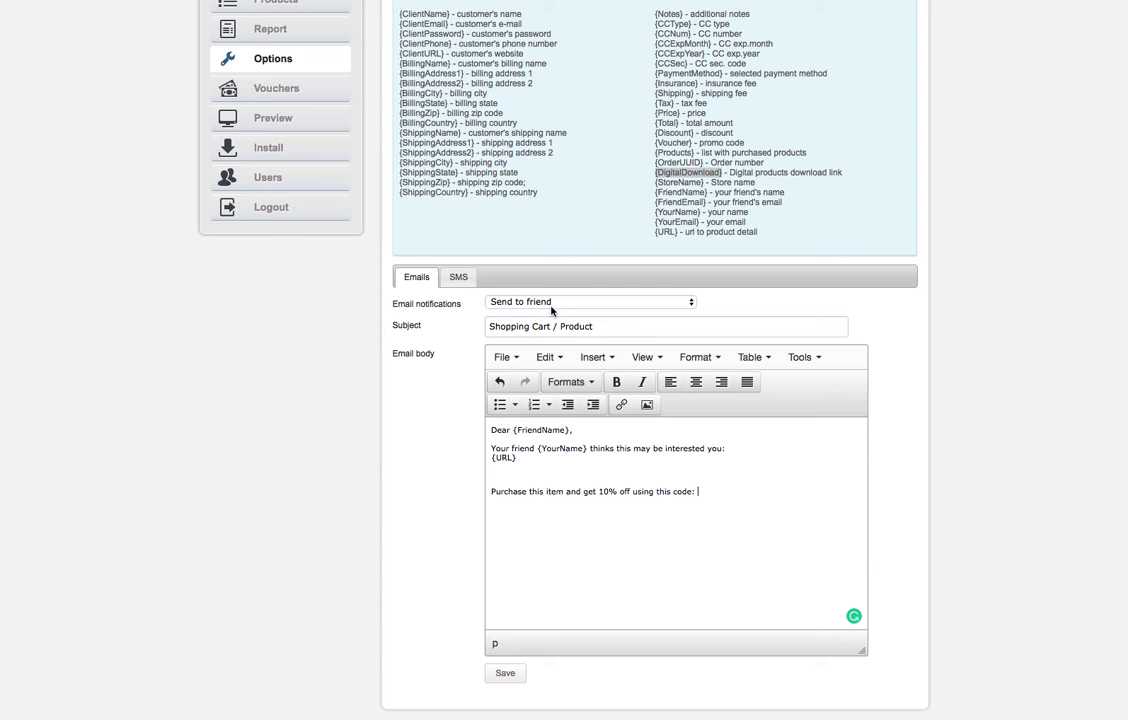
scroll(677, 331, "up", 2)
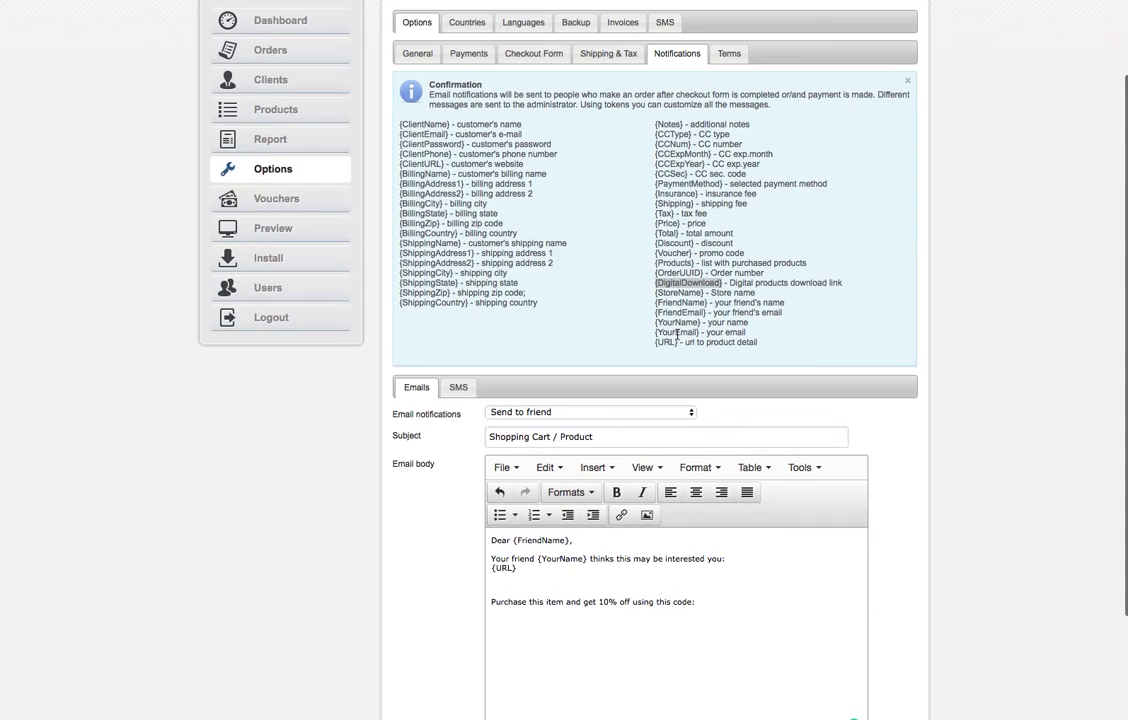
left_click(668, 411)
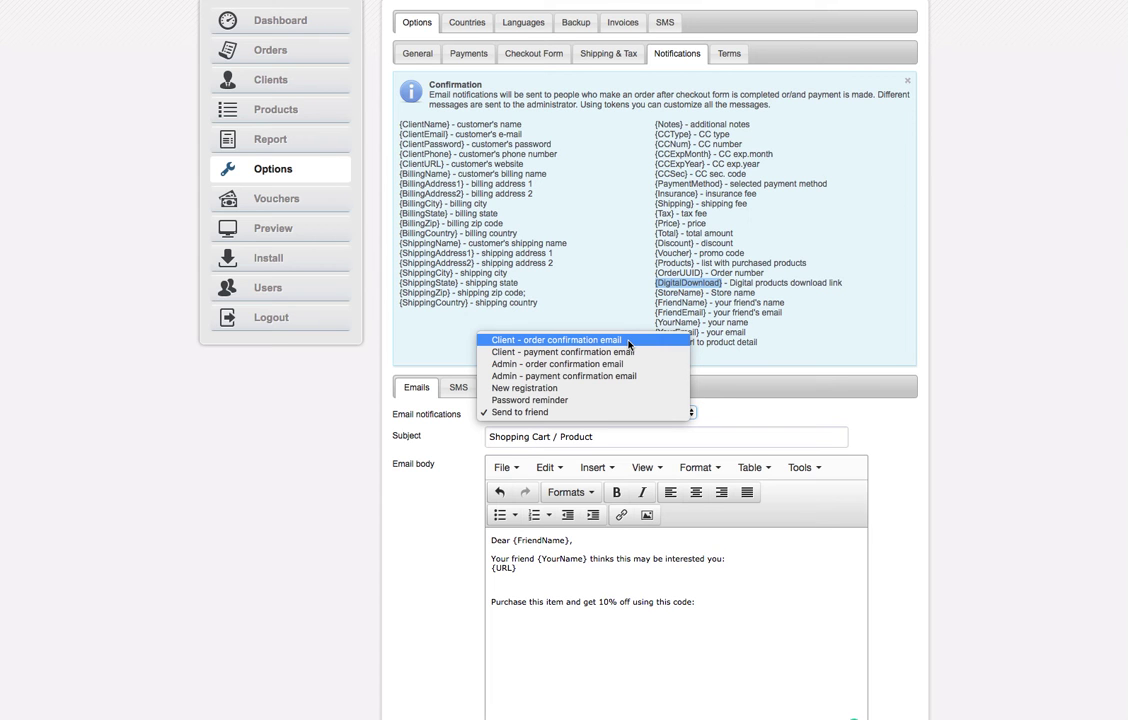
left_click(813, 349)
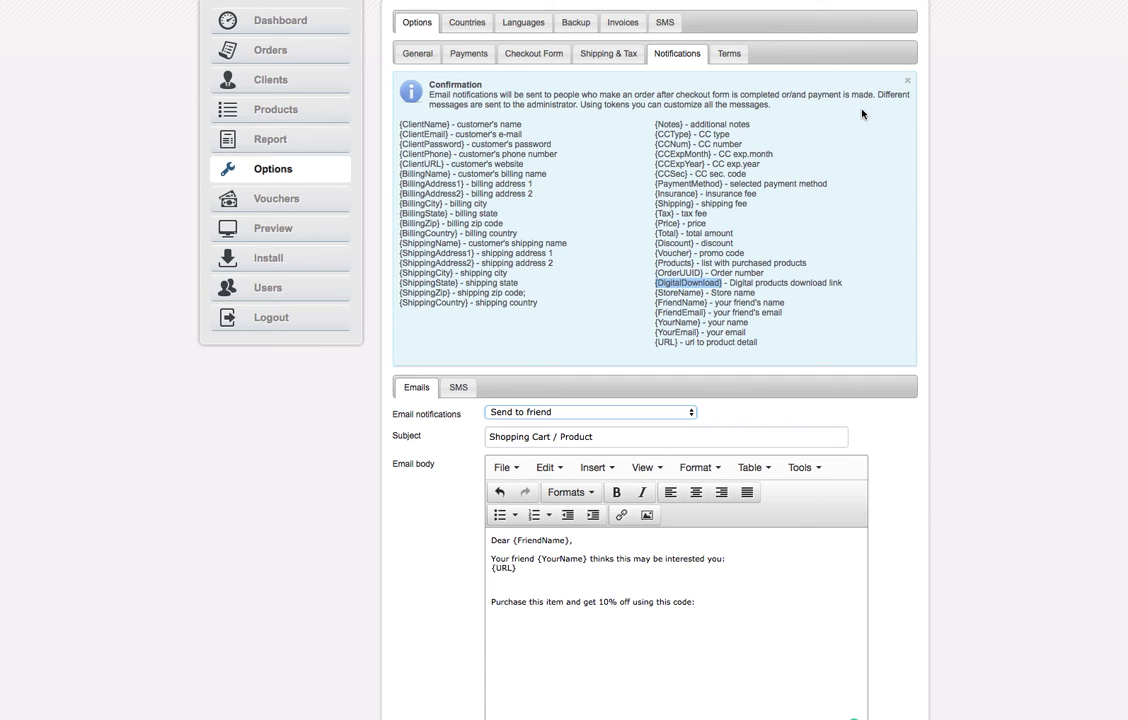
Enter "these are our terms." as the order terms content in the Terms options and save.
left_click(790, 125)
left_click(729, 53)
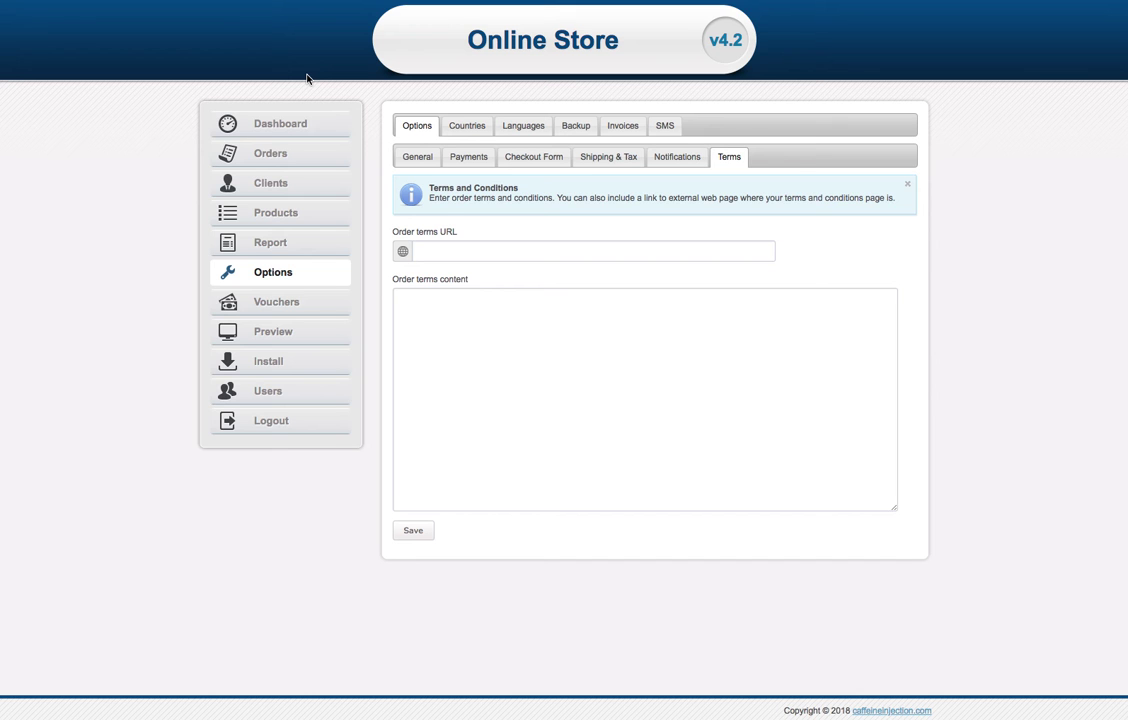
left_click(511, 451)
type("these are")
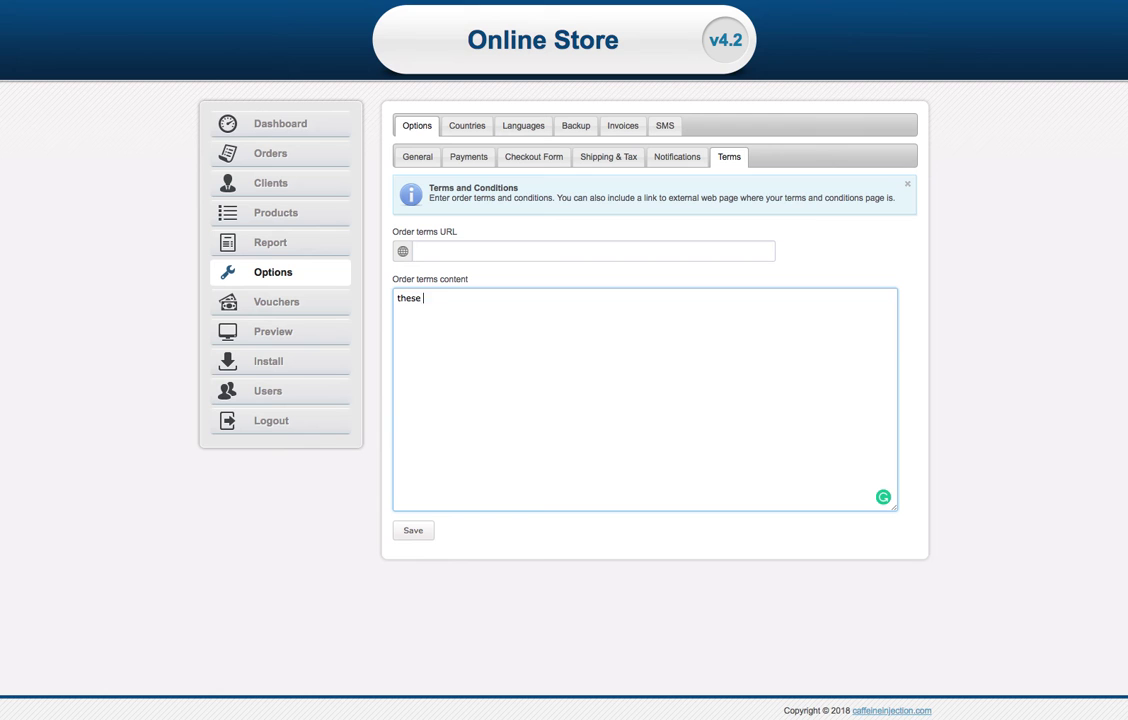
type(" our terms.")
left_click(403, 535)
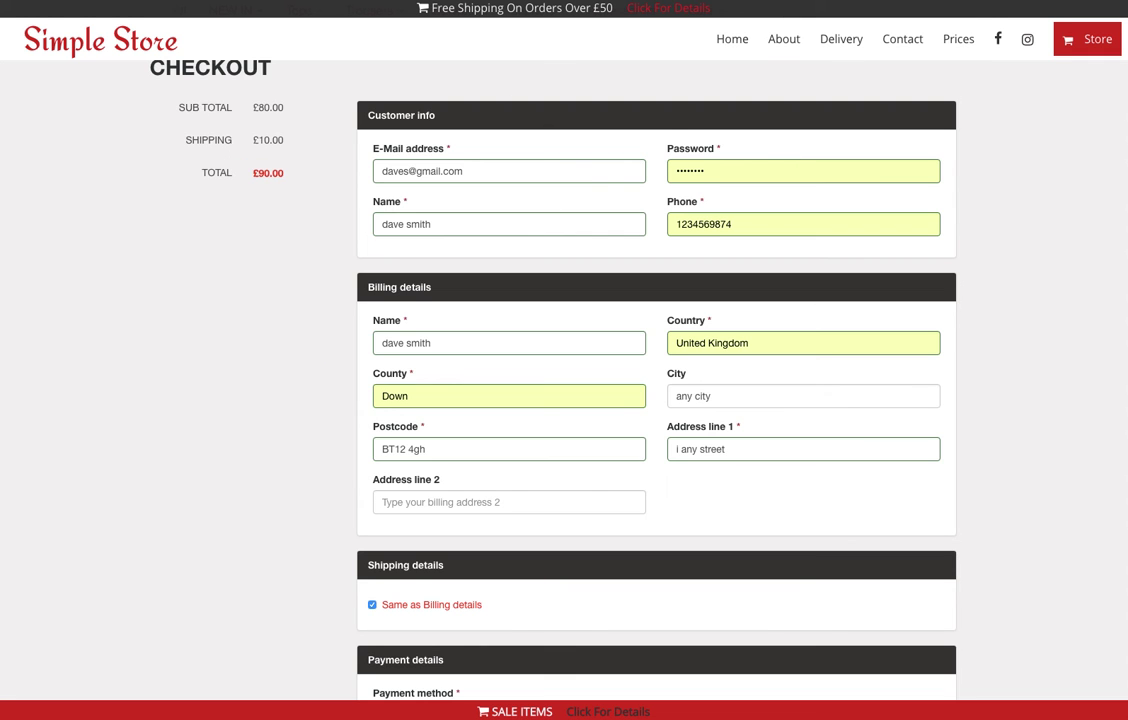
Try to buy the White Print Shirt on the storefront without choosing a size and open the shopping cart.
scroll(549, 269, "down", 5)
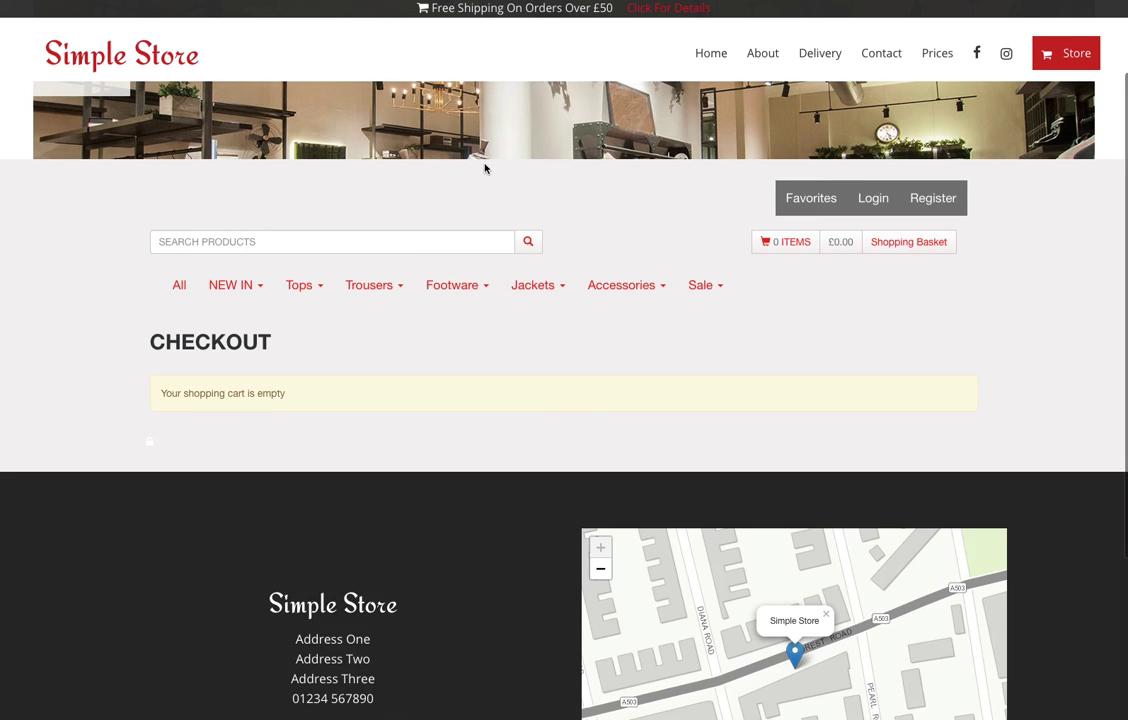
scroll(485, 168, "down", 1)
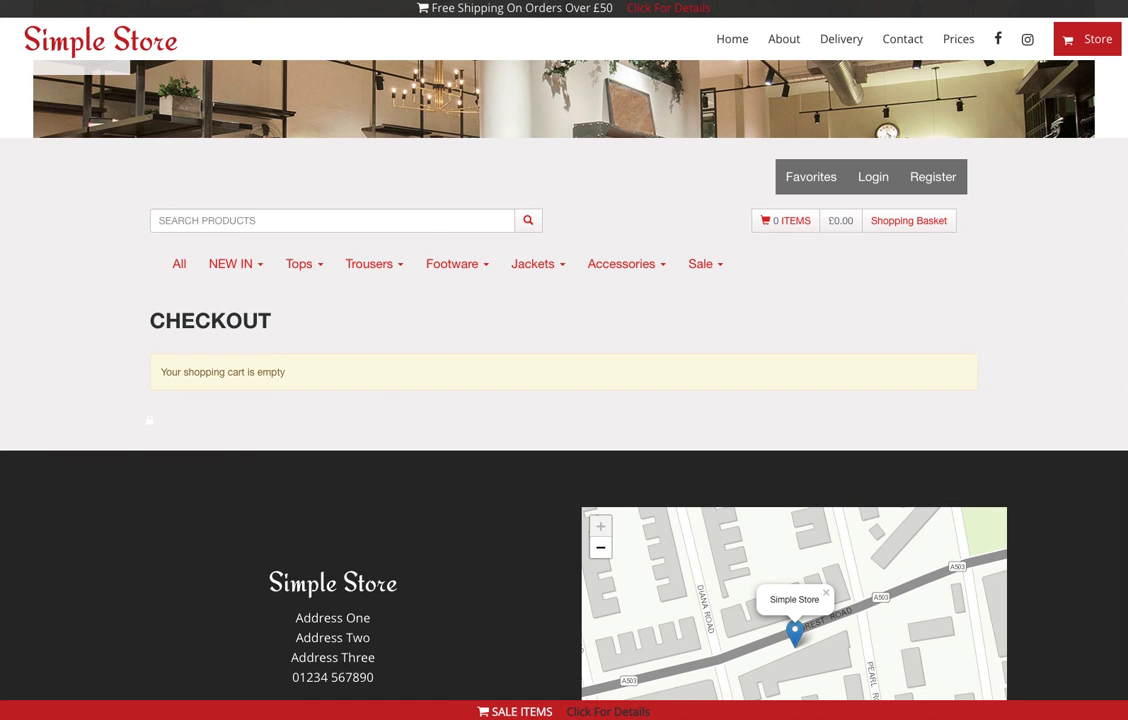
key("alt+Left")
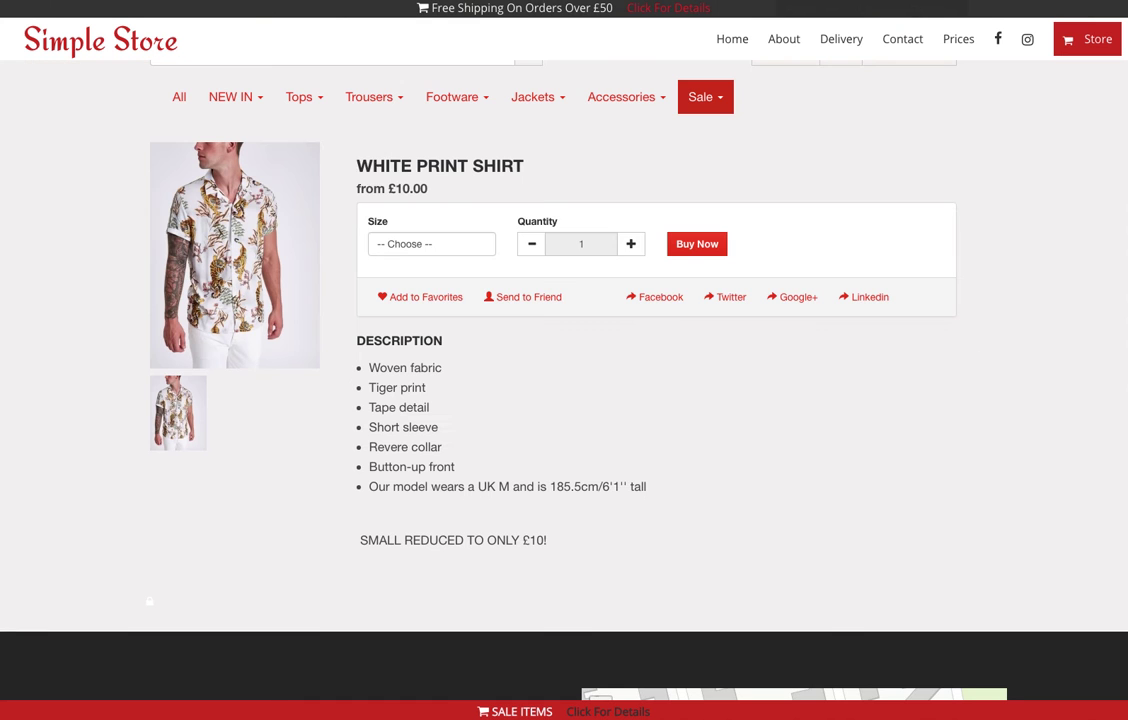
left_click(706, 244)
scroll(749, 240, "down", 1)
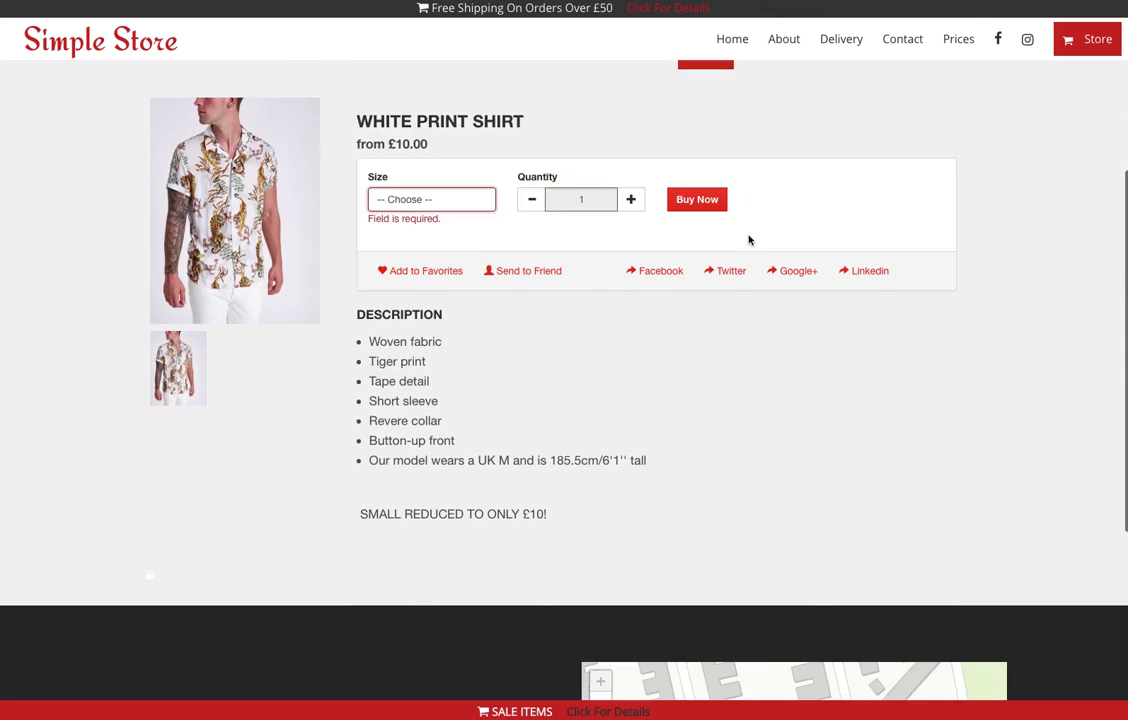
scroll(749, 240, "down", 3)
scroll(748, 239, "up", 4)
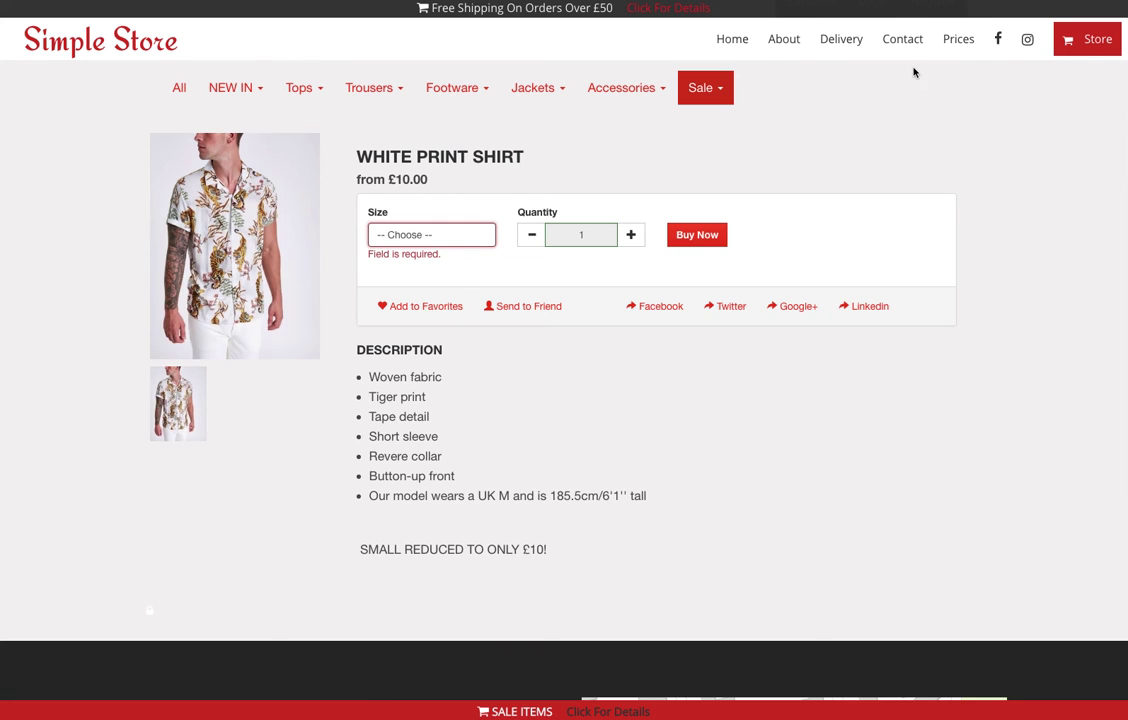
scroll(840, 200, "up", 3)
left_click(796, 200)
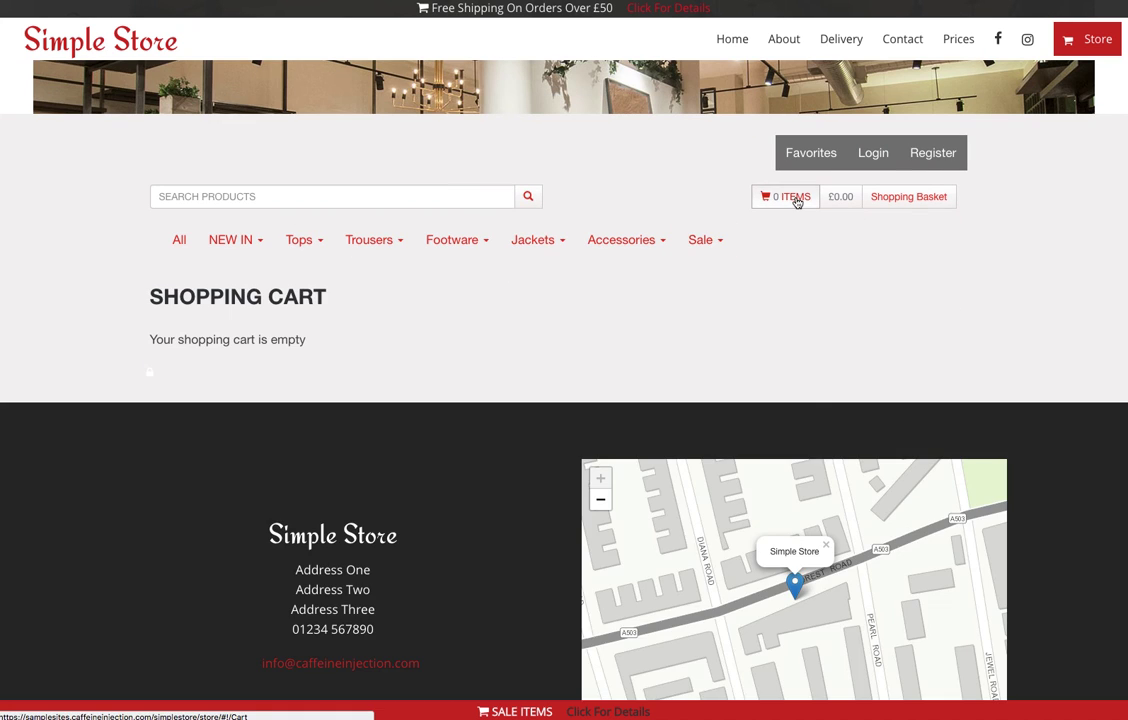
Add a small White Print Shirt to the storefront cart and proceed to the checkout.
left_click(179, 240)
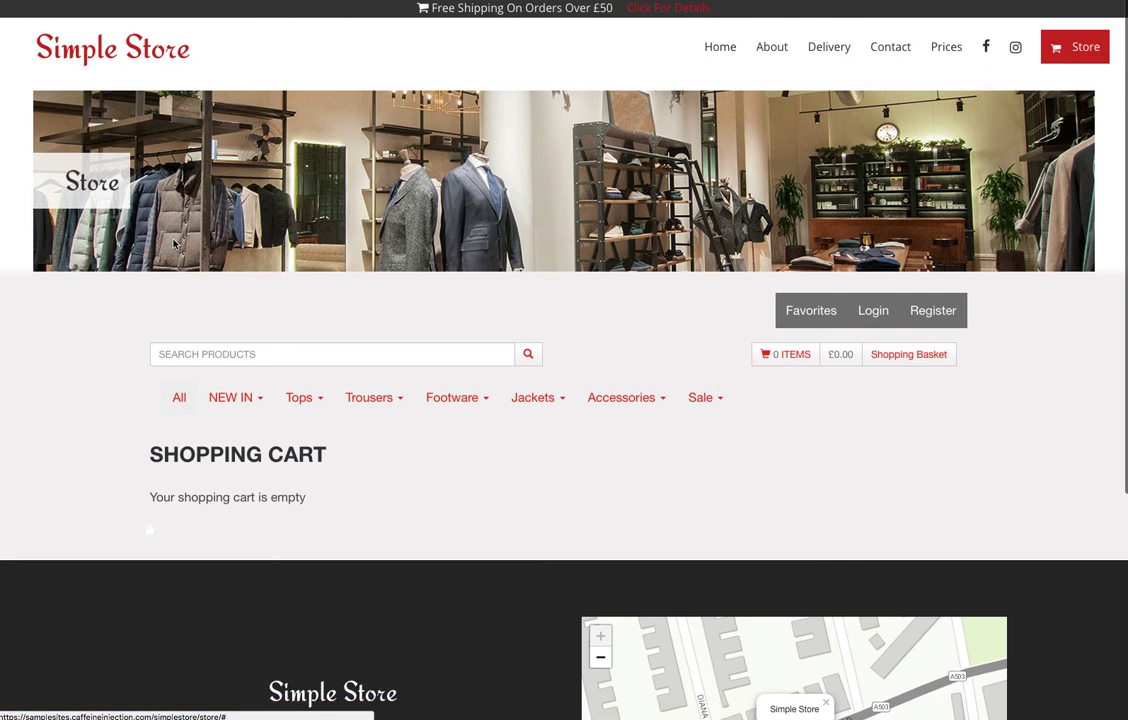
scroll(620, 410, "down", 5)
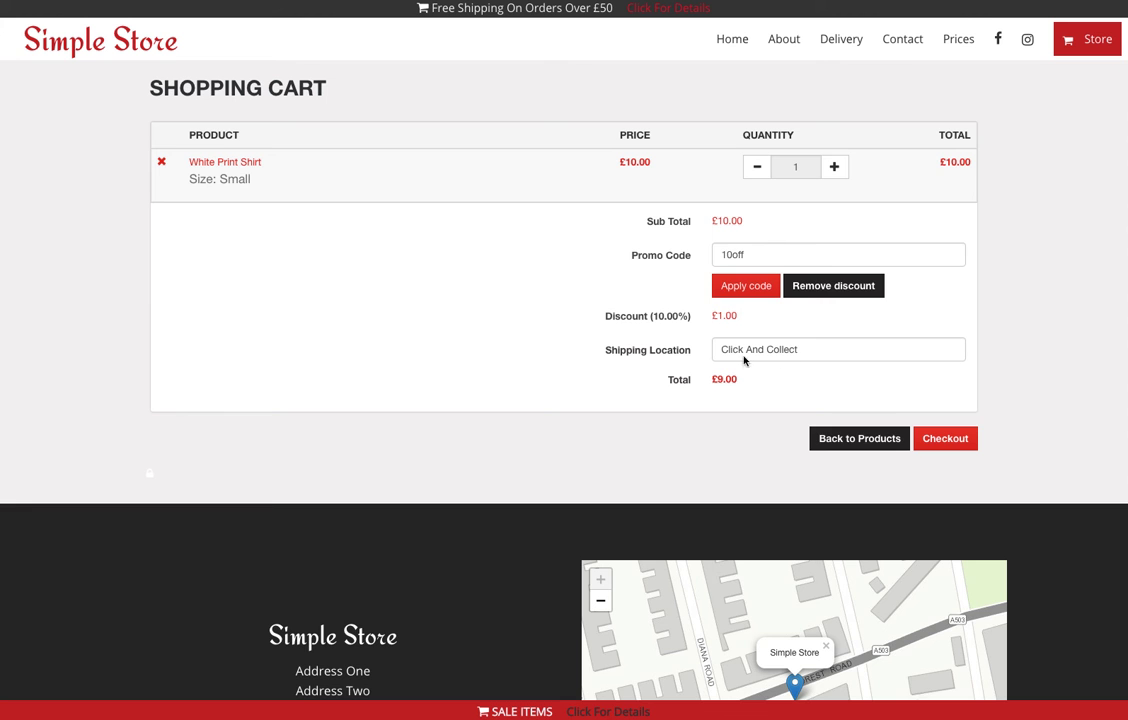
left_click(945, 438)
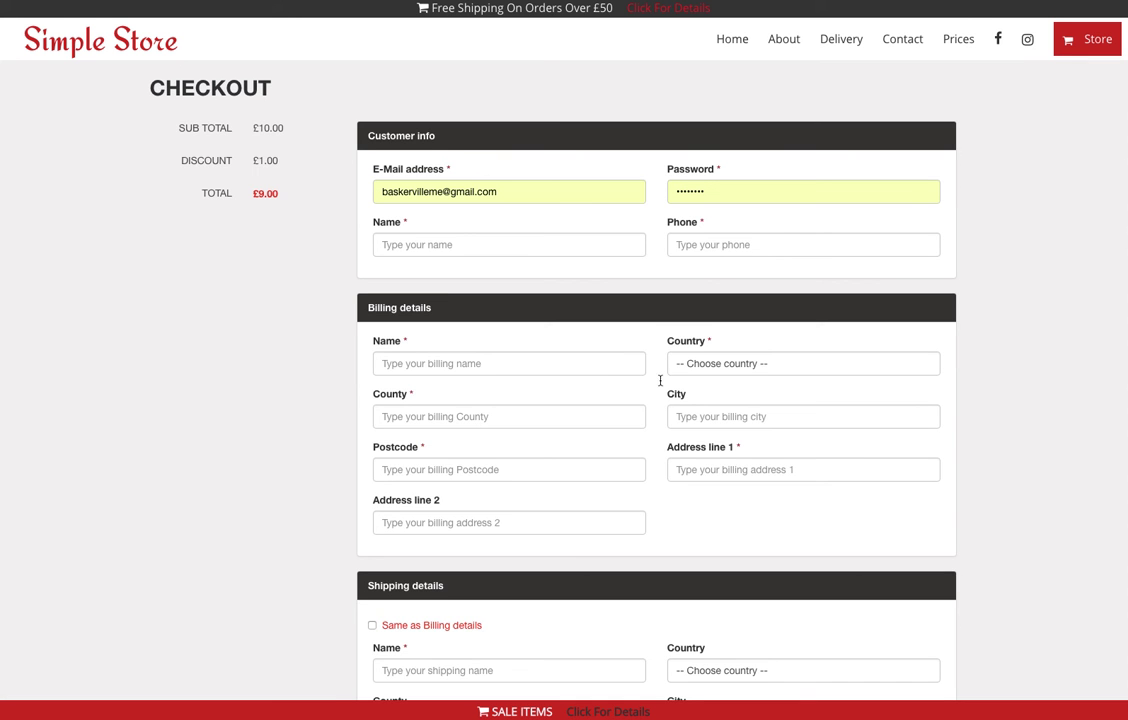
View the terms and conditions linked at the end of the checkout form and dismiss them.
scroll(660, 378, "down", 2)
scroll(633, 374, "down", 6)
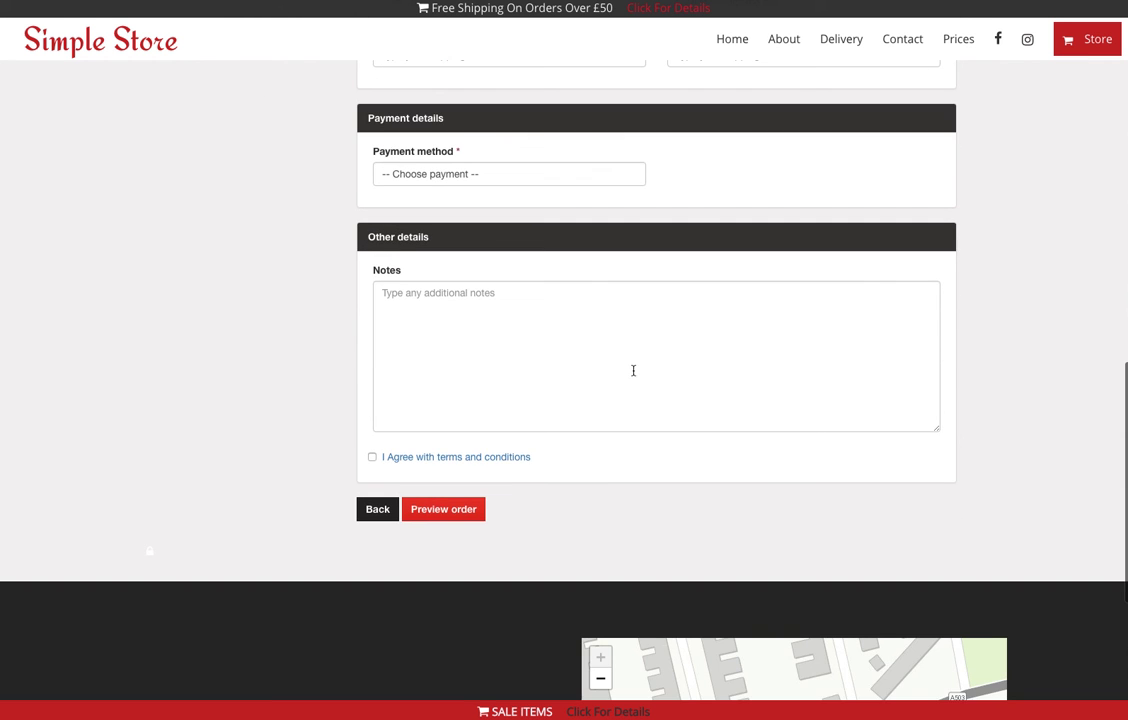
left_click(454, 458)
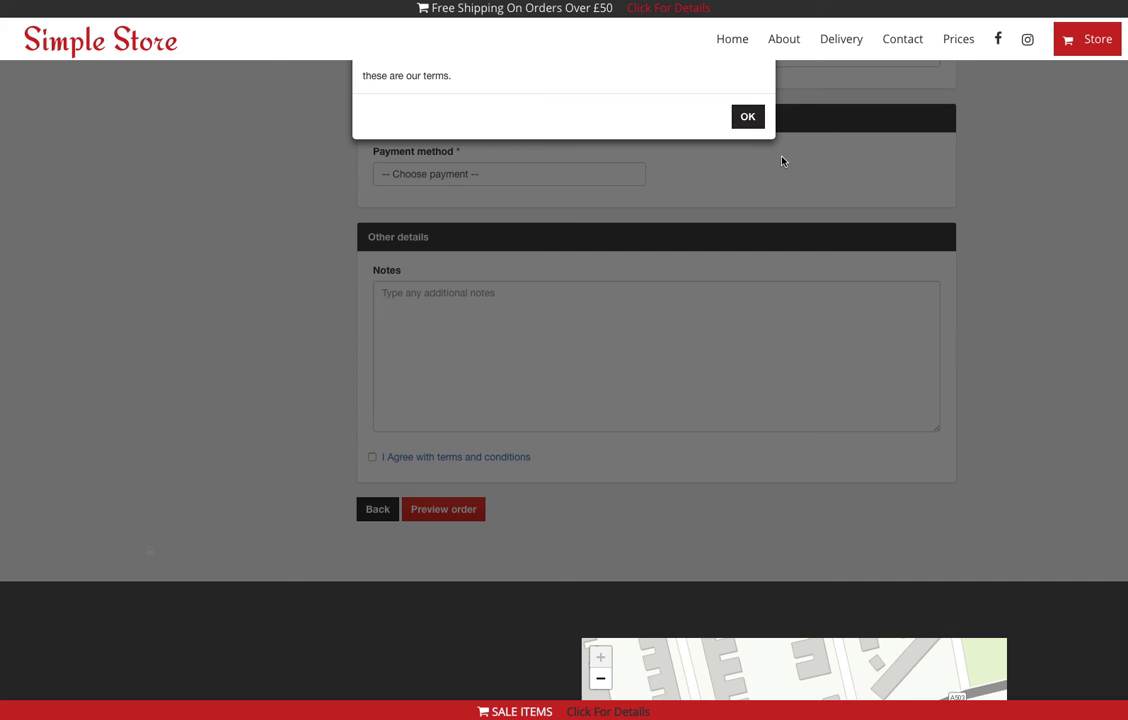
left_click(746, 118)
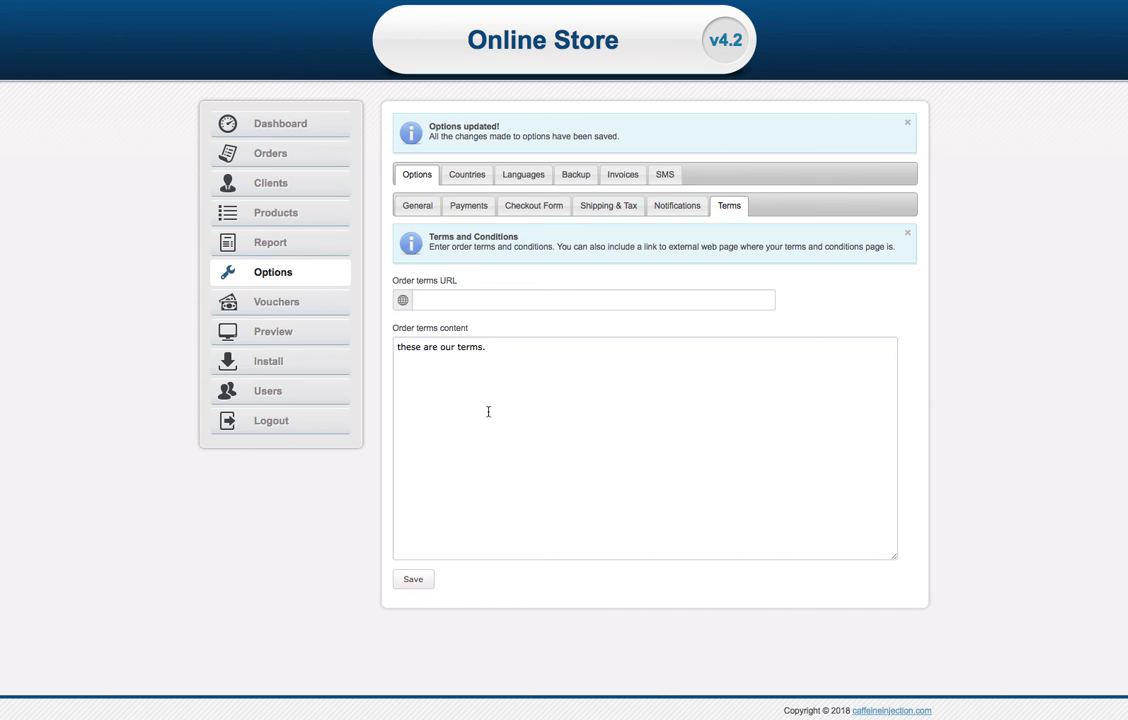
Clear the order terms content in the store's Terms options.
left_click(488, 352)
key("ctrl+Home")
key("shift+Right")
key("shift+Right")
key("shift+Right")
key("shift+Right")
key("shift+End")
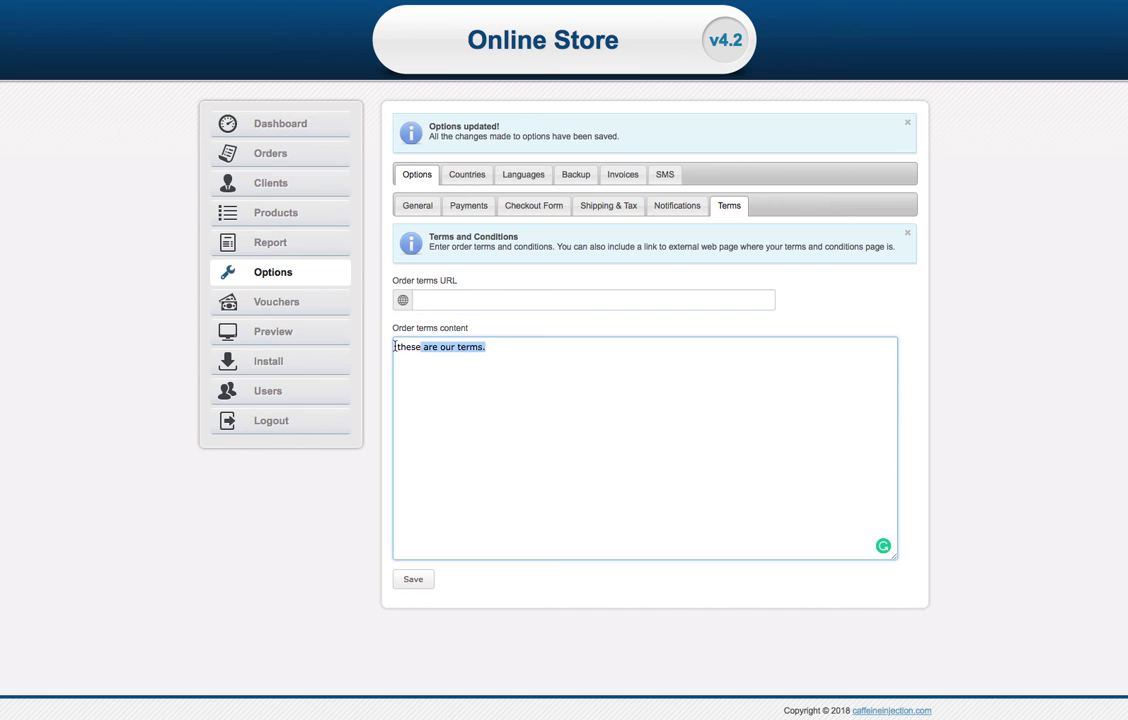
key("BackSpace")
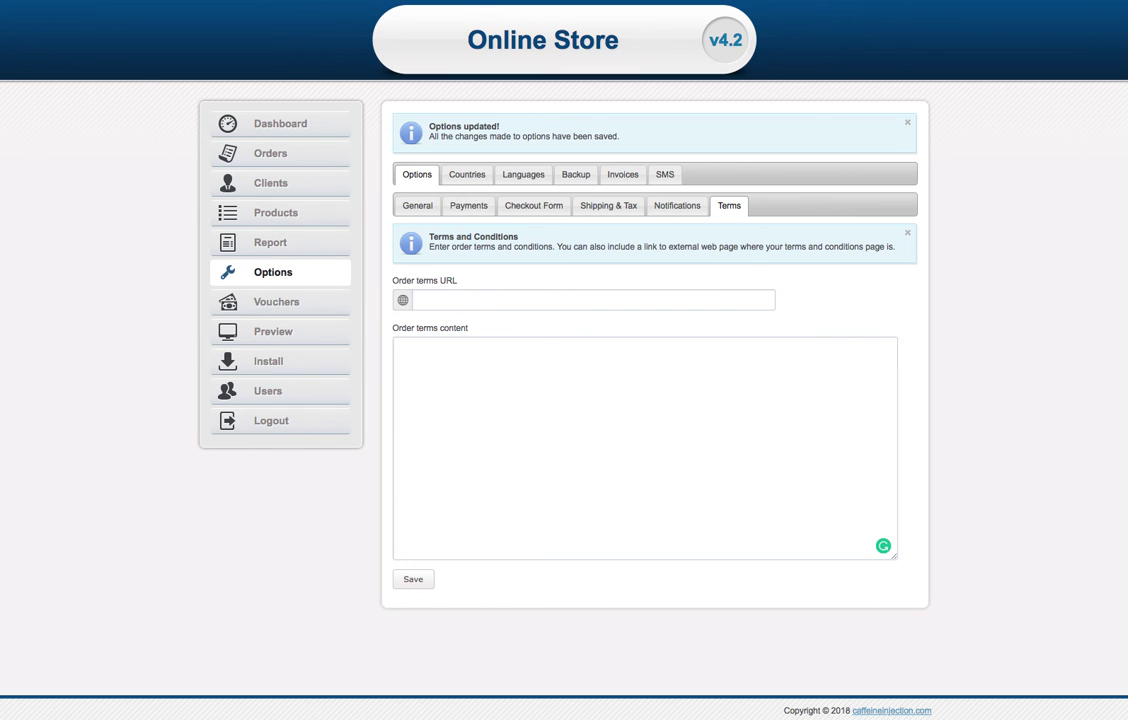
Copy the link address of the Privacy Policy page from the storefront footer.
key("ctrl+Tab")
scroll(554, 199, "down", 4)
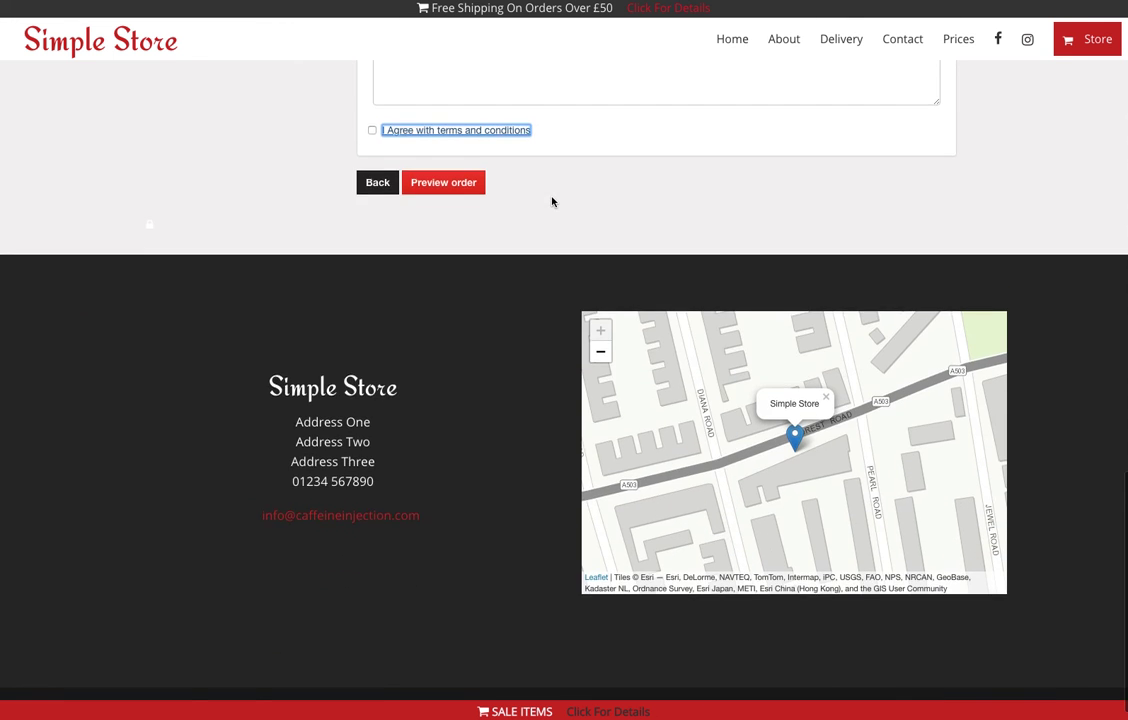
scroll(553, 202, "down", 1)
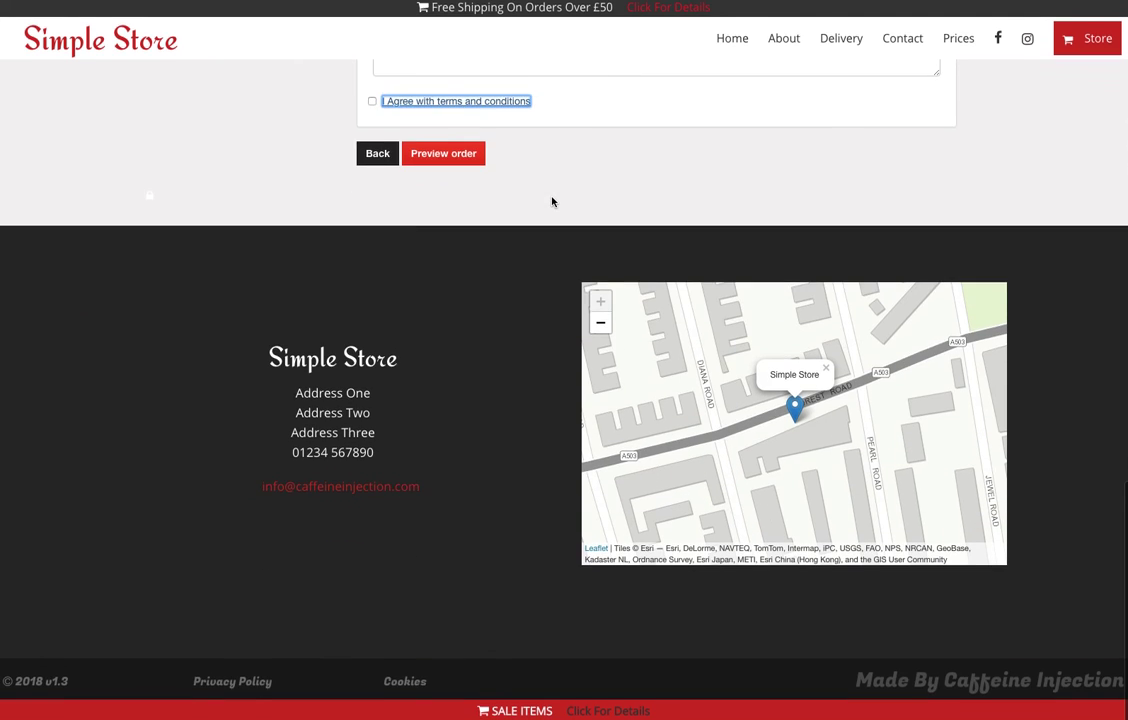
right_click(226, 685)
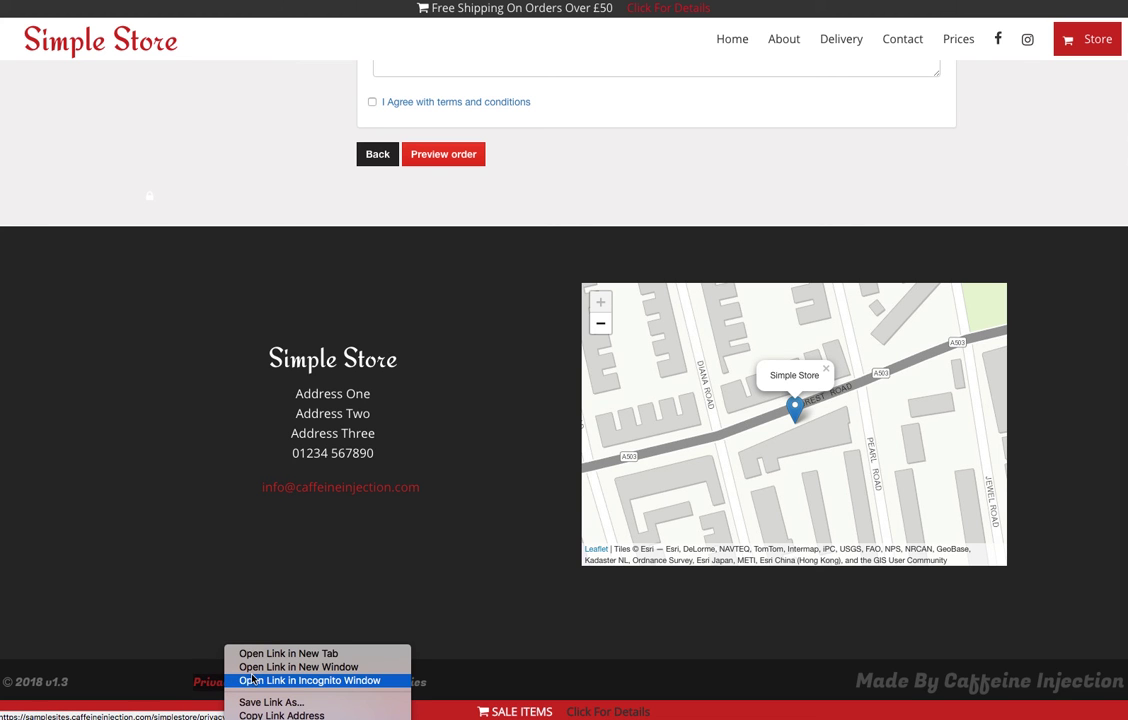
left_click(250, 714)
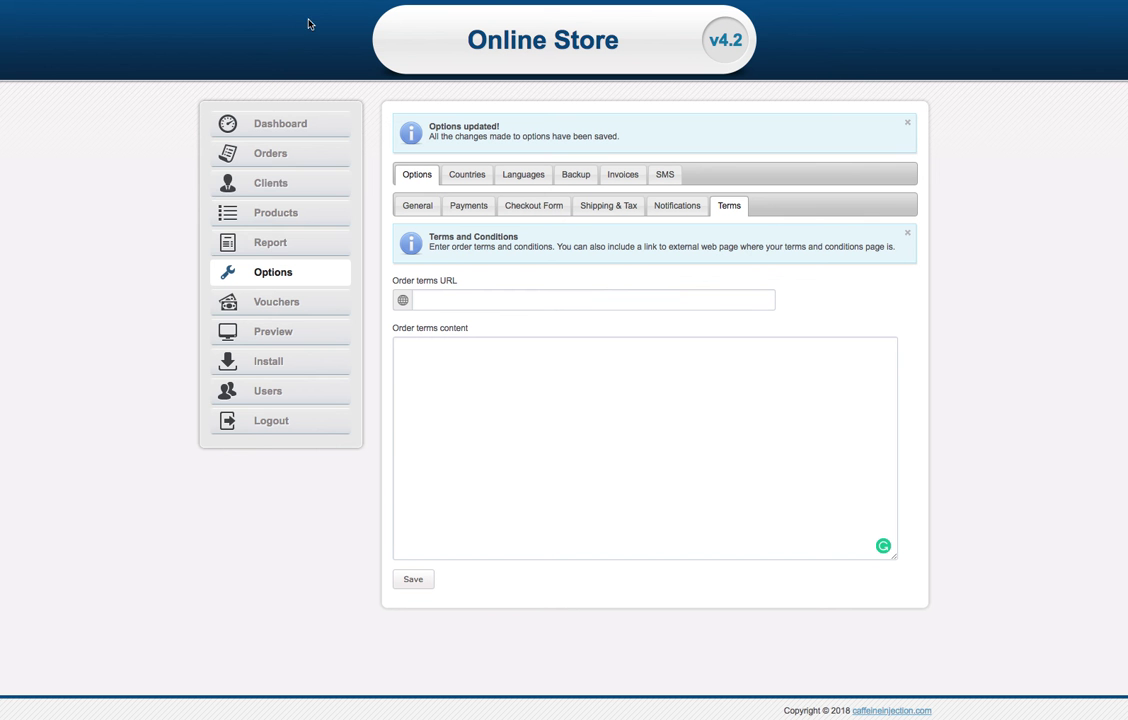
Paste the copied Privacy Policy address as the order terms URL and save the options.
left_click(449, 300)
key("ctrl+v")
left_click(408, 579)
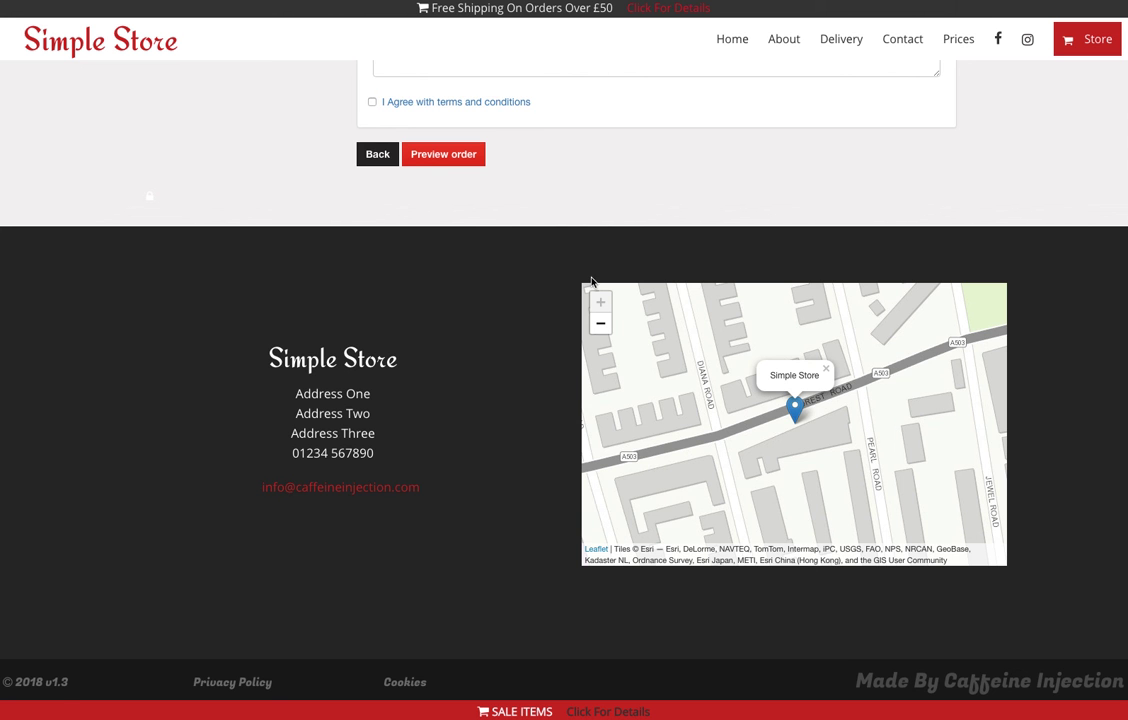
Reload the storefront checkout page and open the terms and conditions link at the end of the form.
scroll(524, 250, "up", 2)
left_click(74, 8)
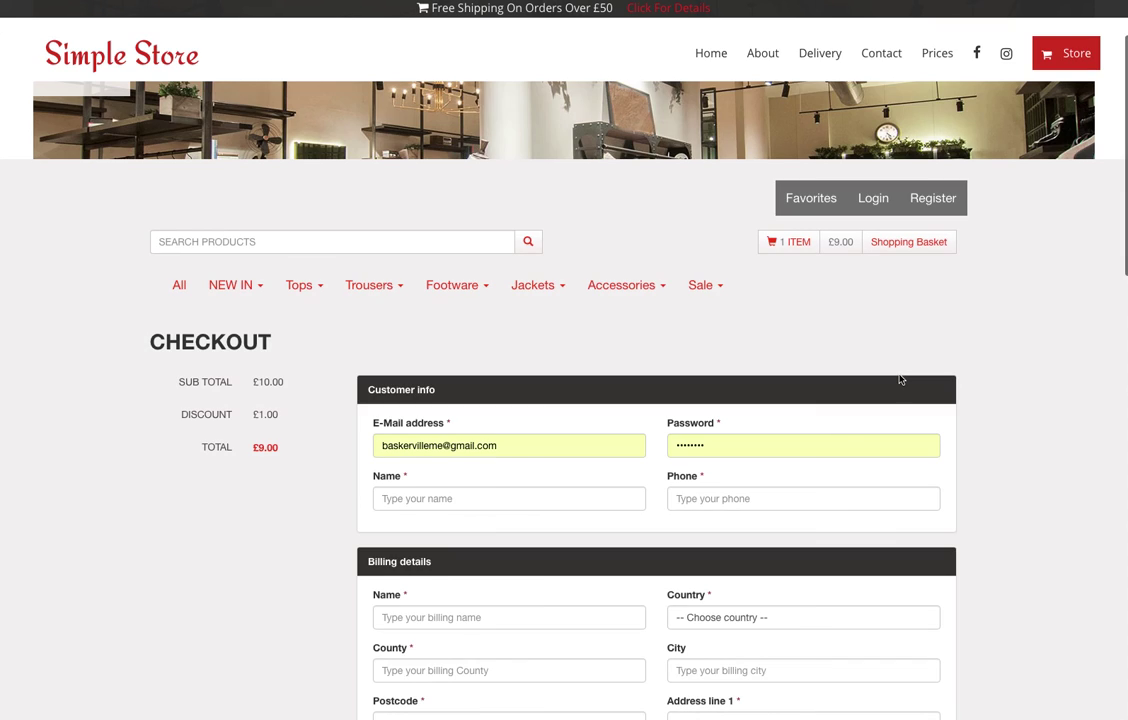
scroll(899, 379, "down", 3)
scroll(899, 379, "down", 5)
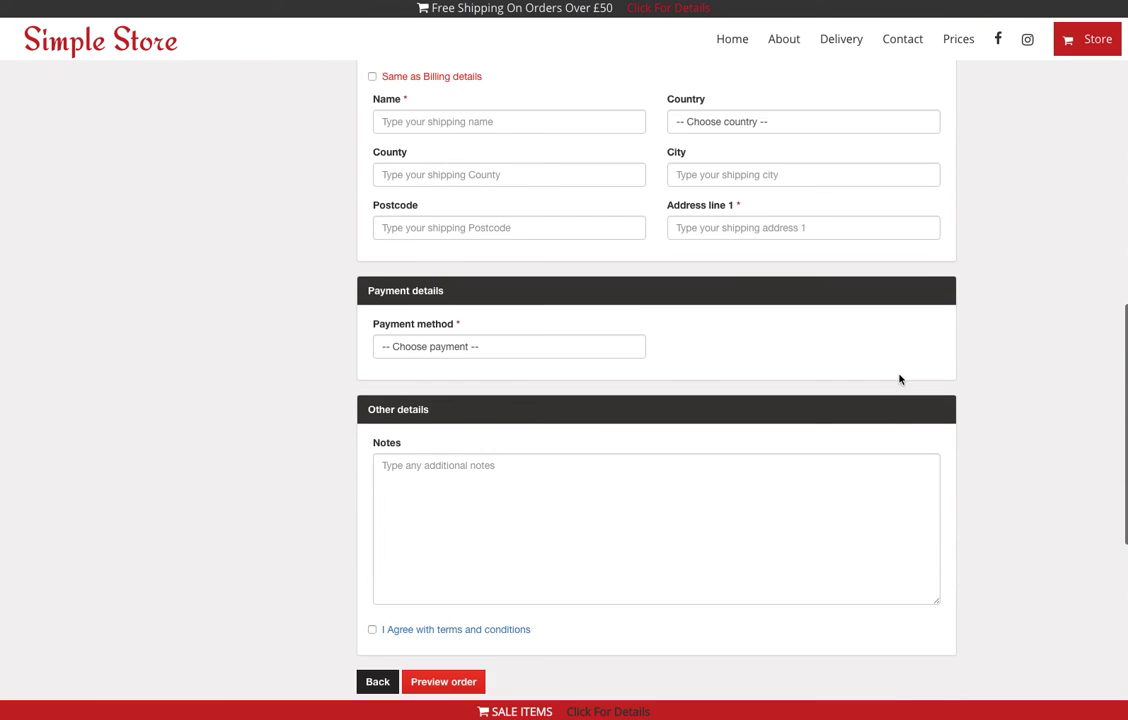
left_click(471, 529)
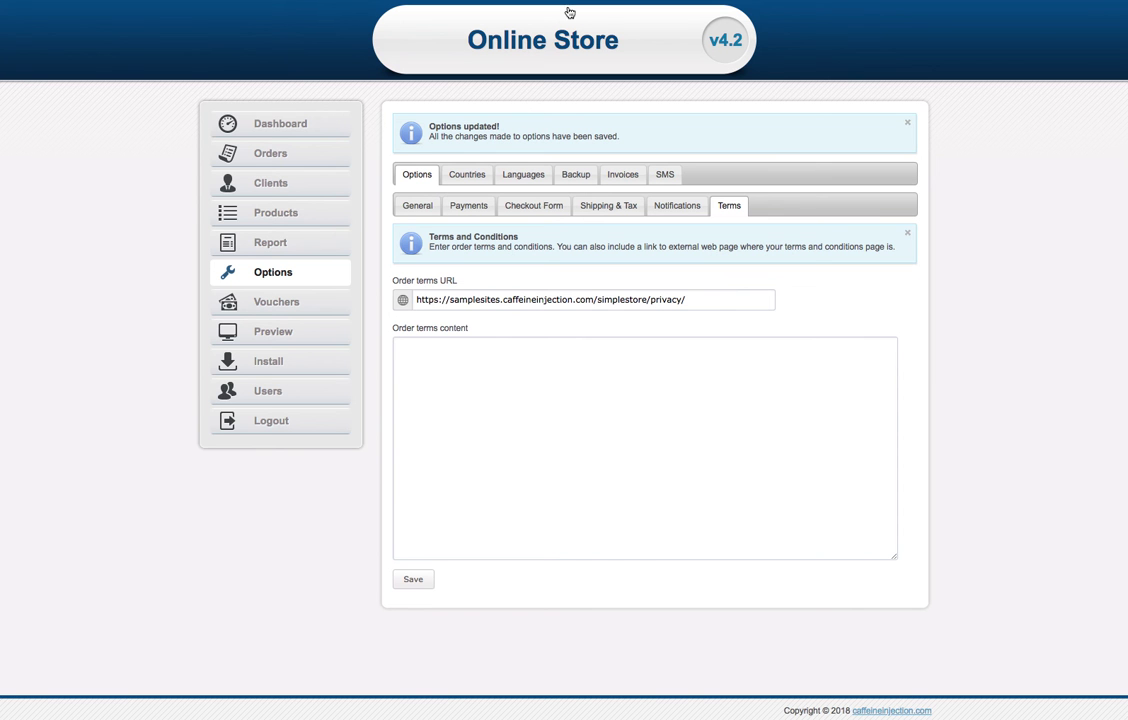
Clear the order terms URL, enter "these are our terms." as the order terms content, and save the options.
triple_click(478, 298)
key("BackSpace")
left_click(438, 383)
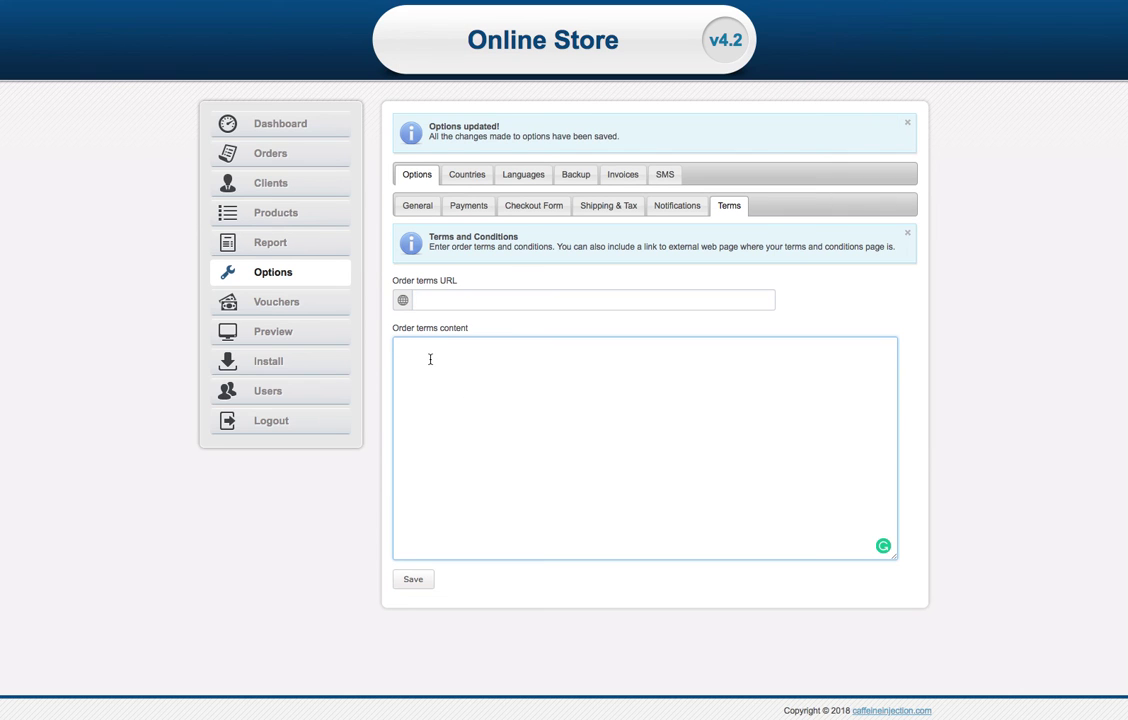
type("these are our terms,.")
key("BackSpace")
key("BackSpace")
type(".")
left_click(411, 583)
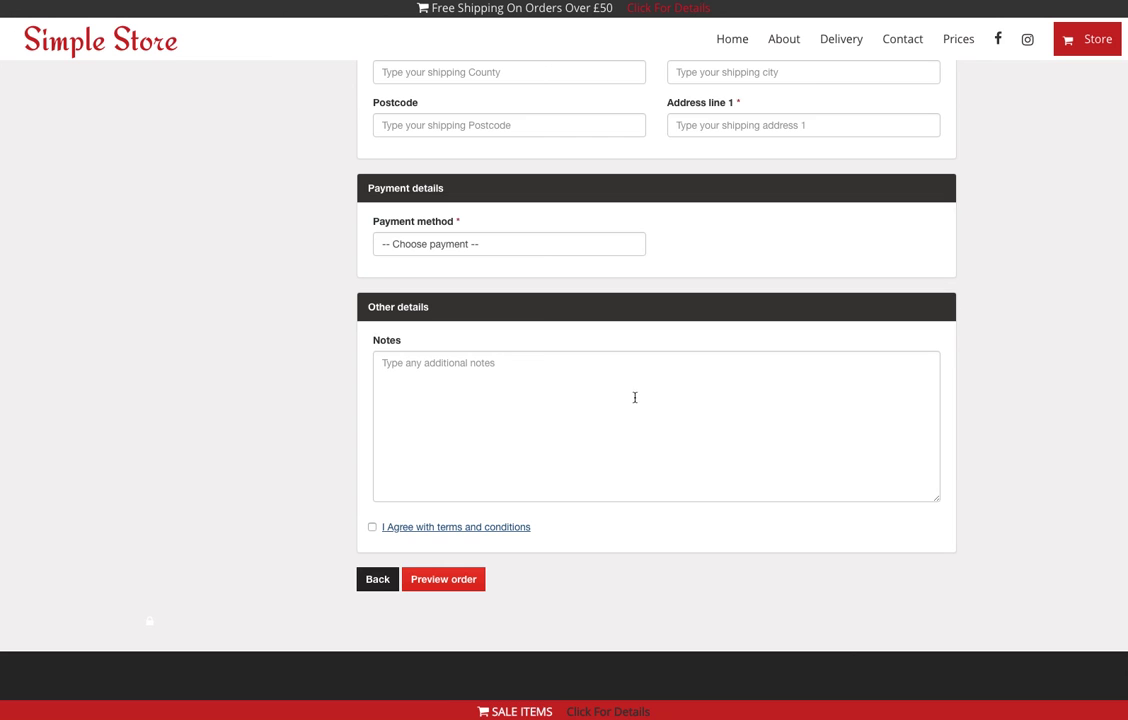
Refresh the storefront checkout, view the terms and conditions linked below the notes, and dismiss them.
key("super+r")
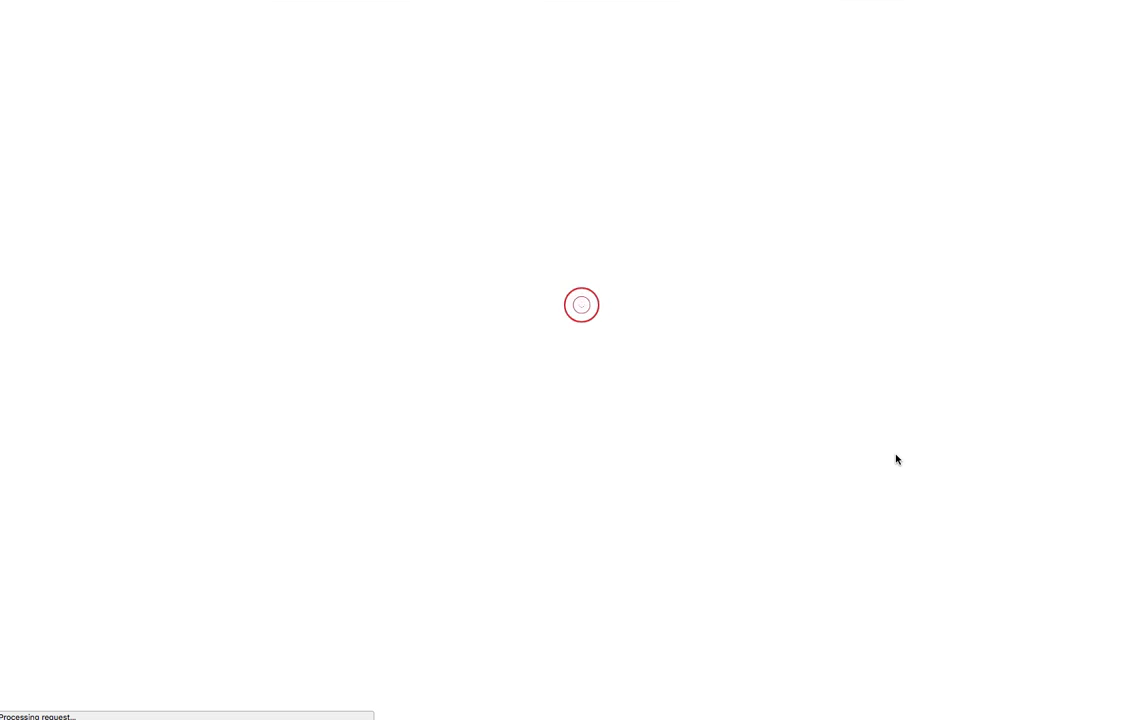
scroll(896, 456, "down", 5)
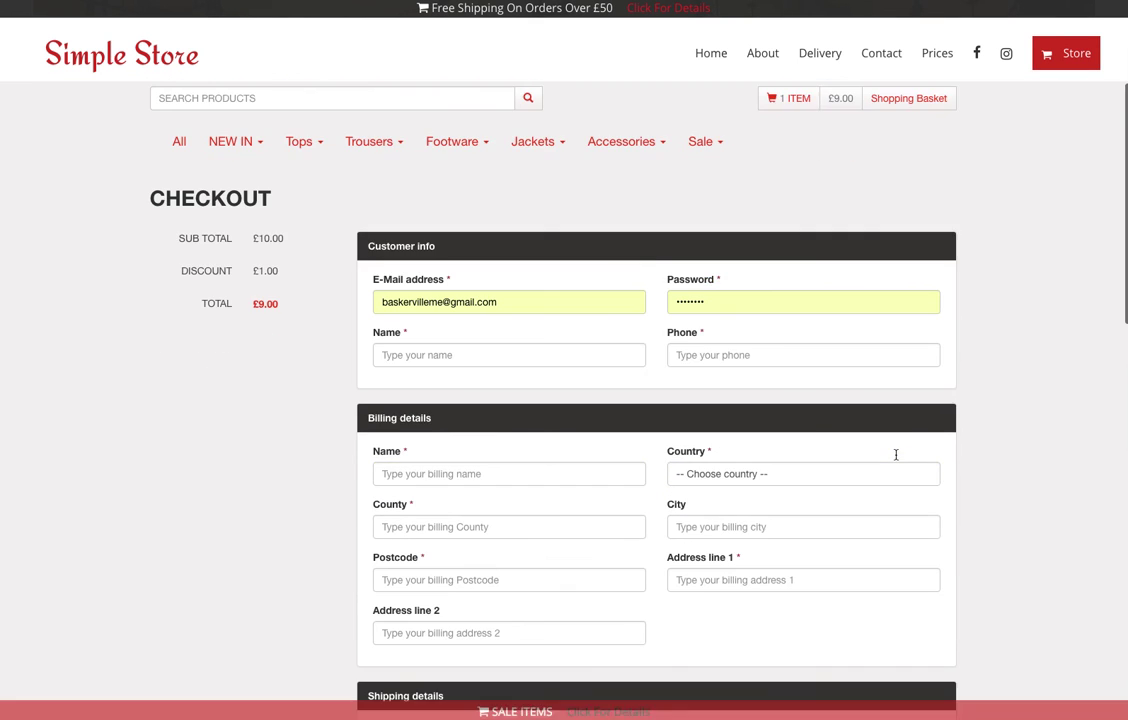
scroll(896, 459, "down", 5)
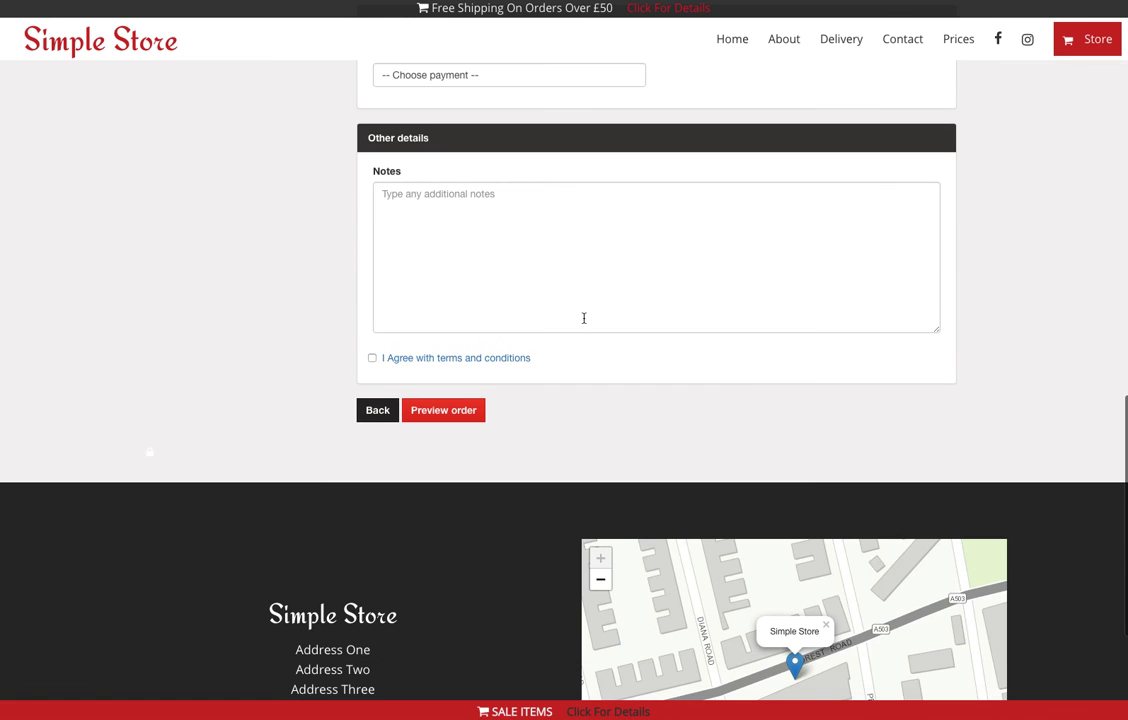
left_click(496, 358)
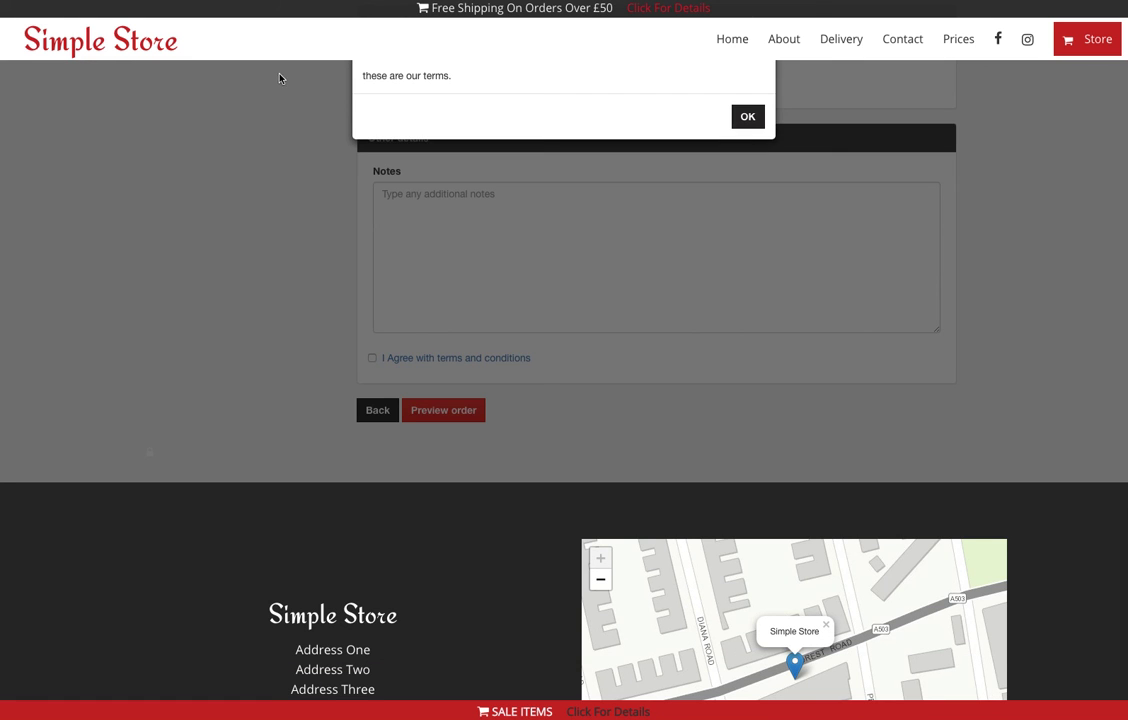
left_click(745, 117)
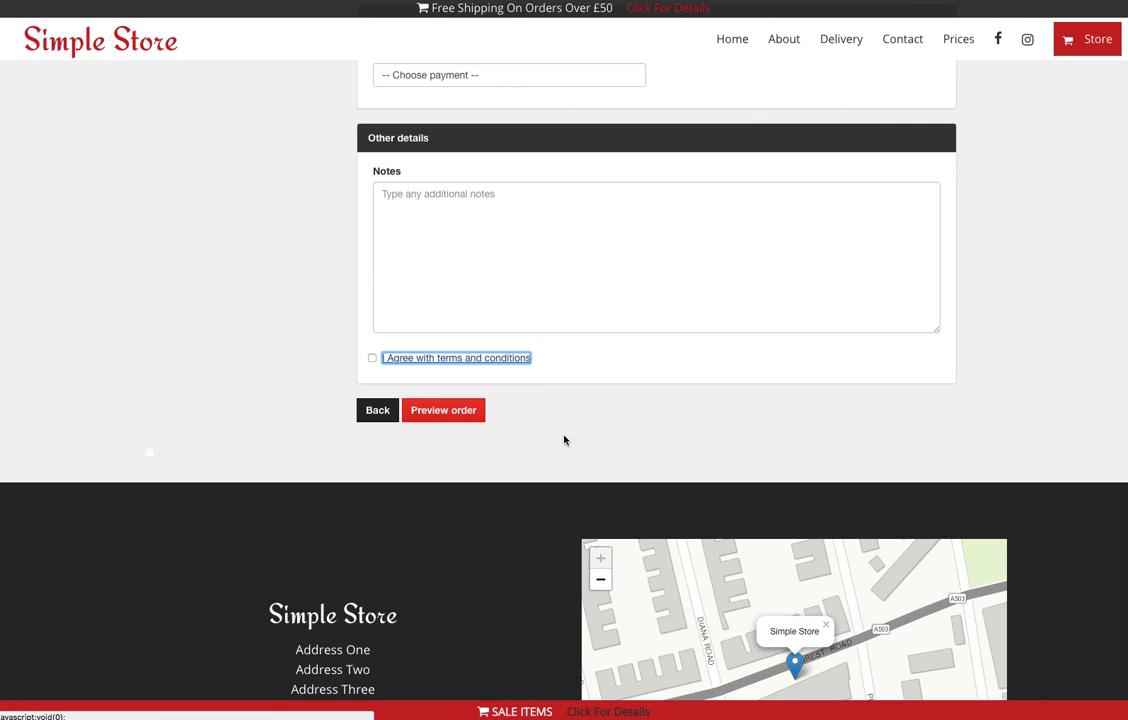